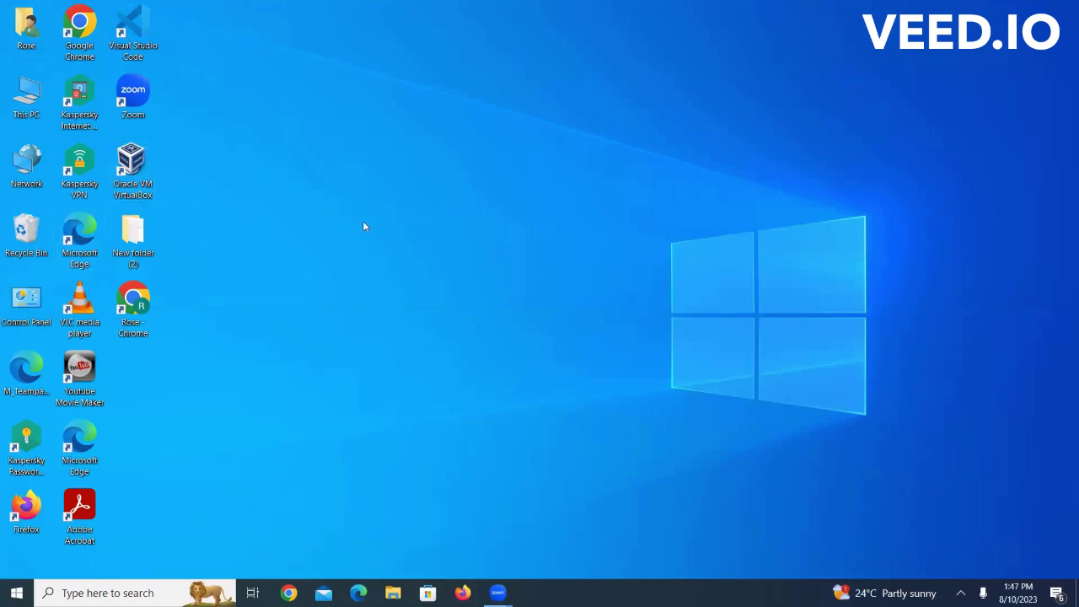
Step: Launch Chrome with the Tech Club profile in a new tab, declining both ad privacy notices
double_click(83, 27)
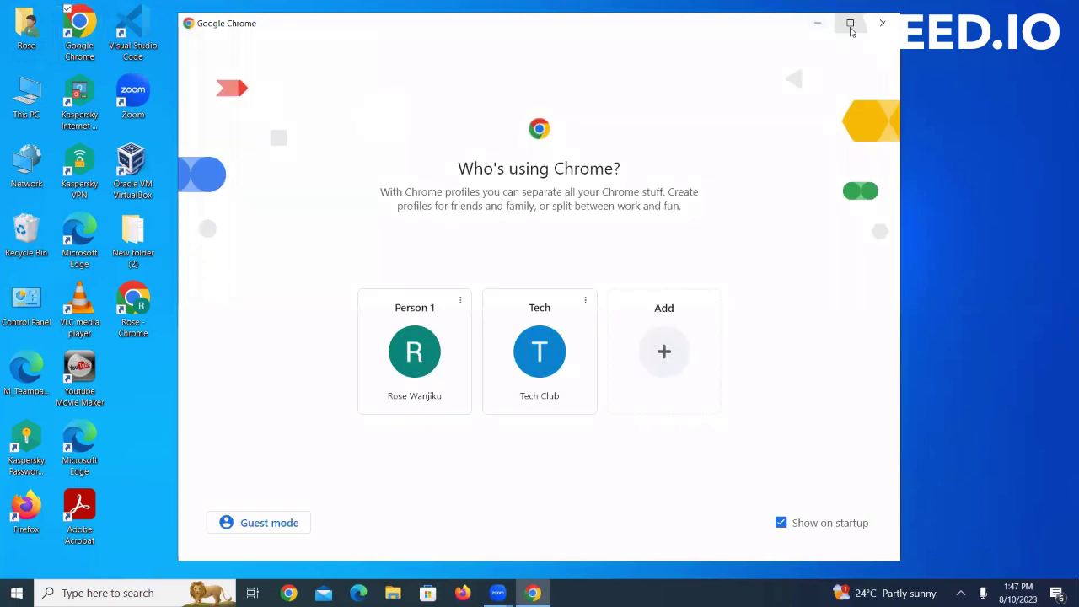
left_click(549, 378)
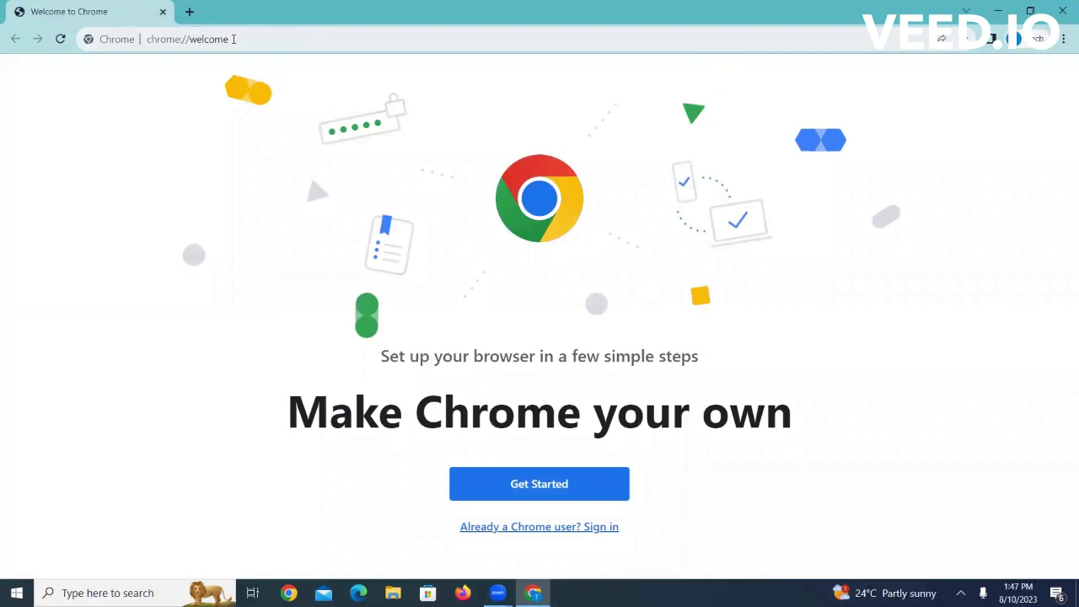
left_click(190, 12)
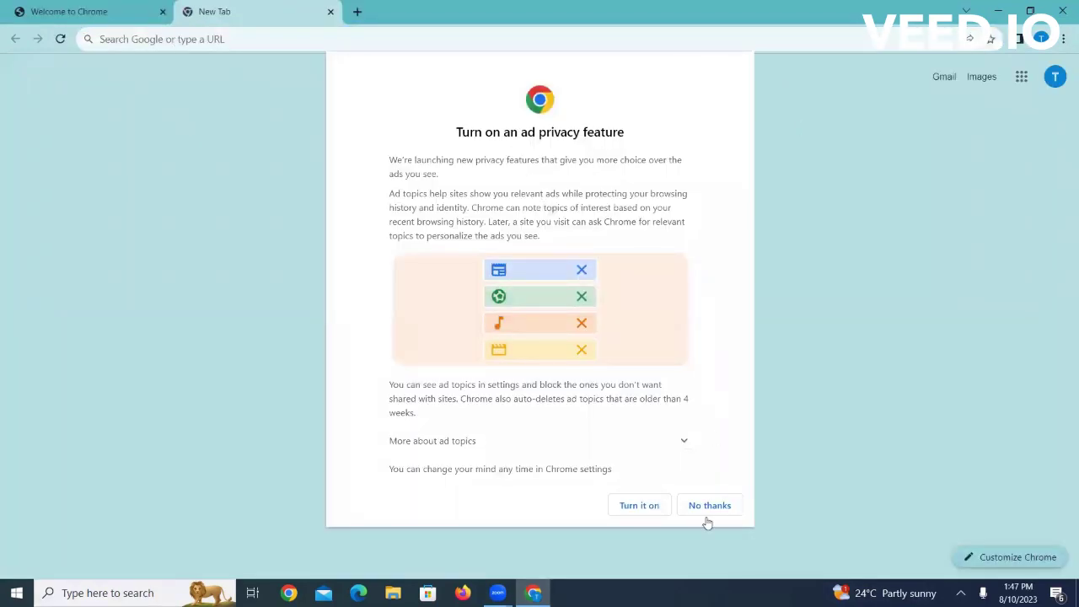
left_click(708, 506)
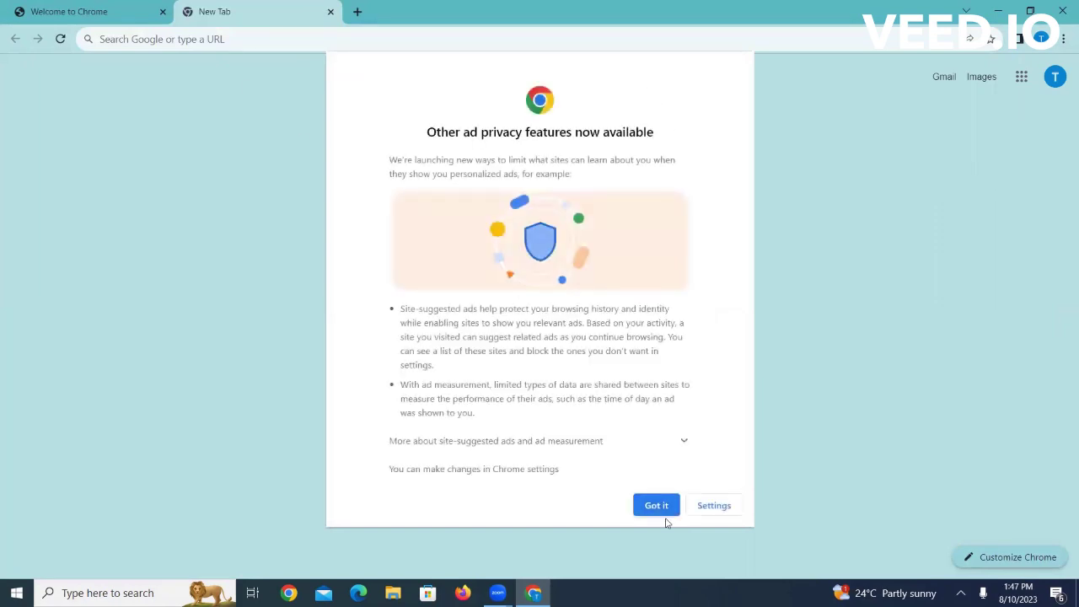
left_click(657, 506)
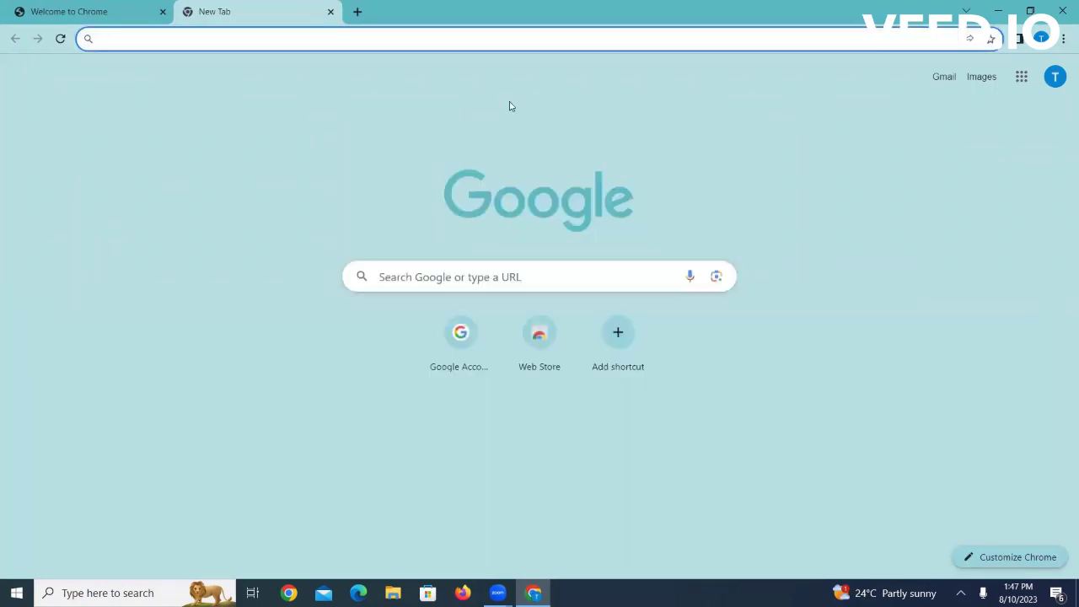
left_click(187, 42)
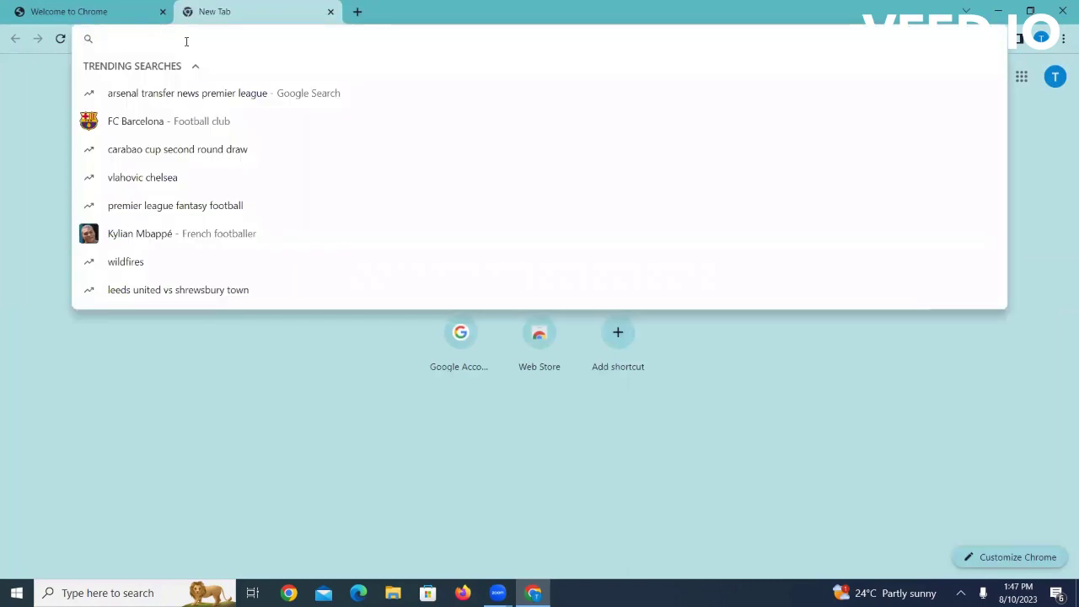
Step: Go to YouTube via the 'you' autocomplete and open the account menu
type("you")
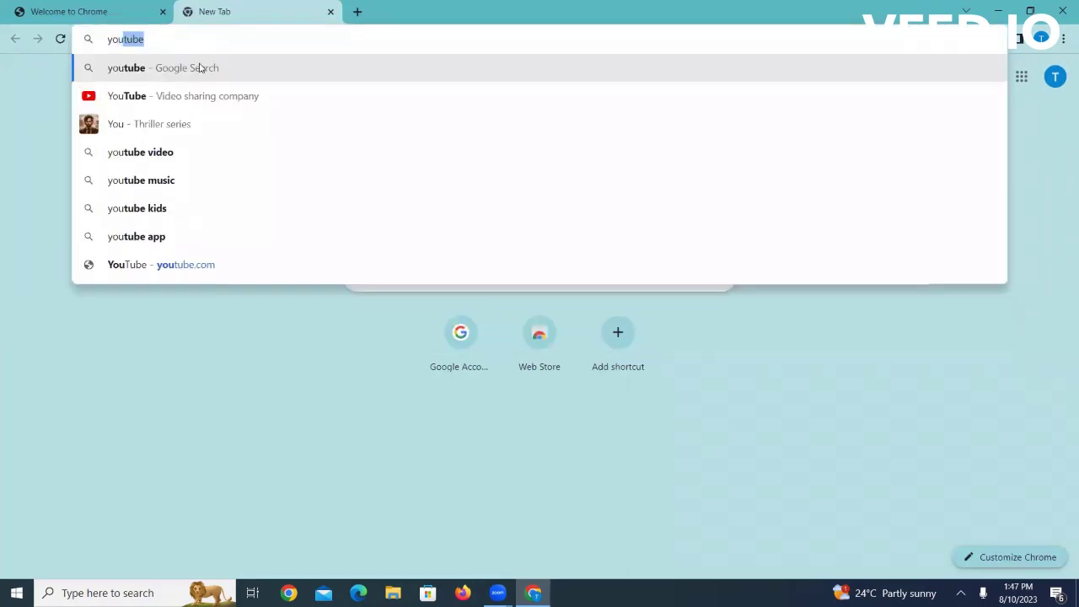
left_click(202, 81)
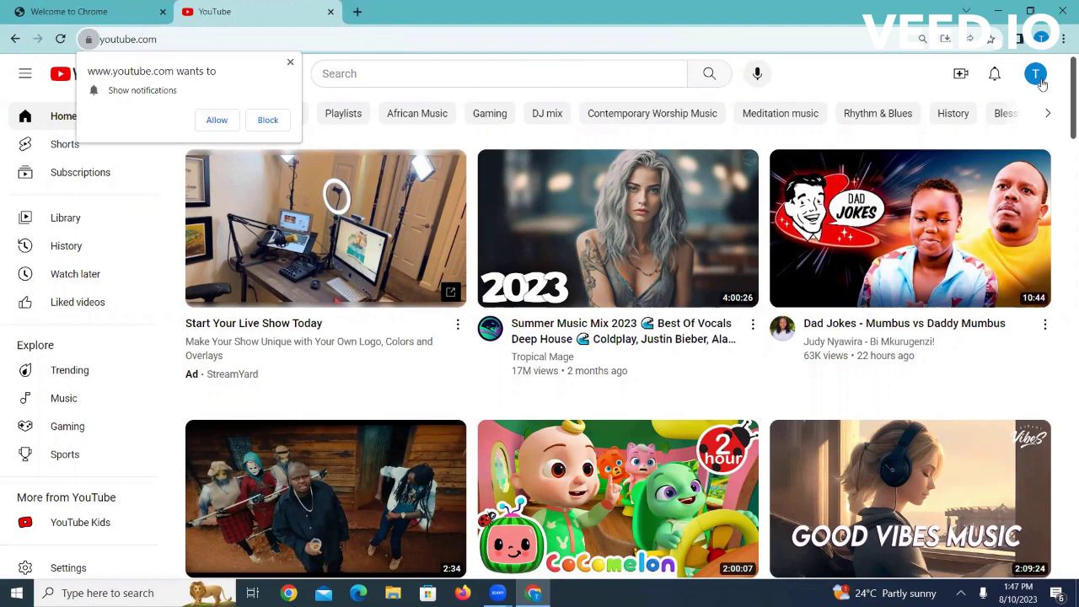
left_click(1041, 82)
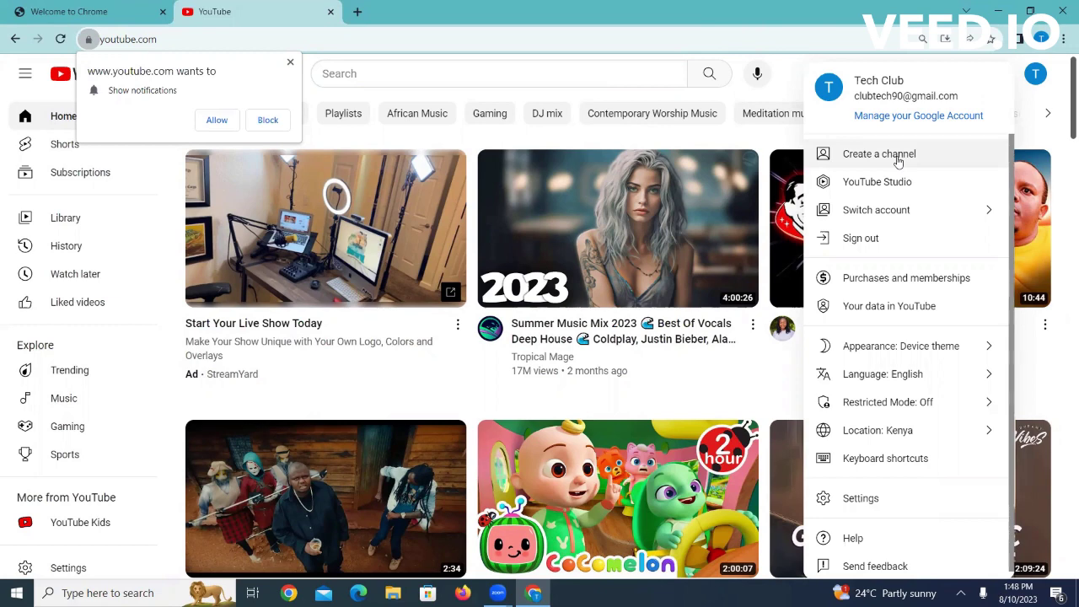
Step: Start channel creation, dismiss the notifications prompt, and retype the channel name as 'Tech Club'
left_click(898, 160)
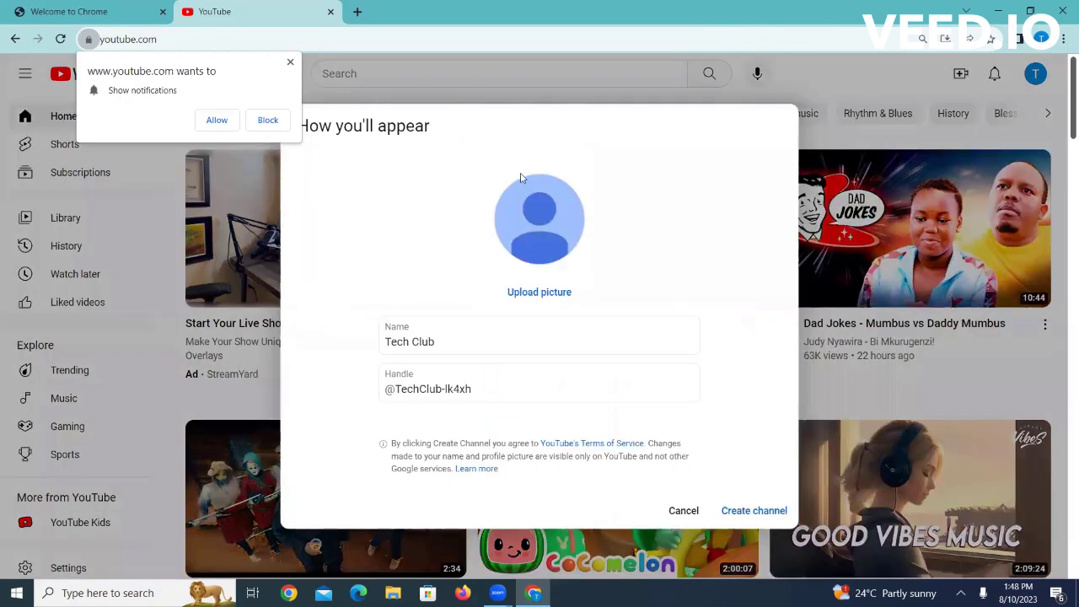
left_click(290, 62)
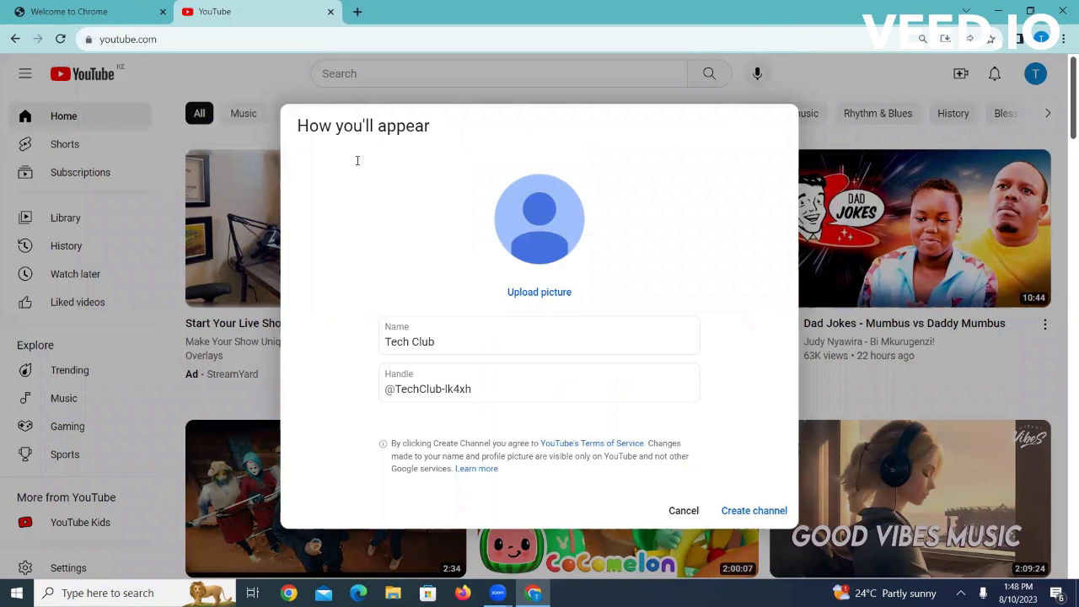
left_click(447, 341)
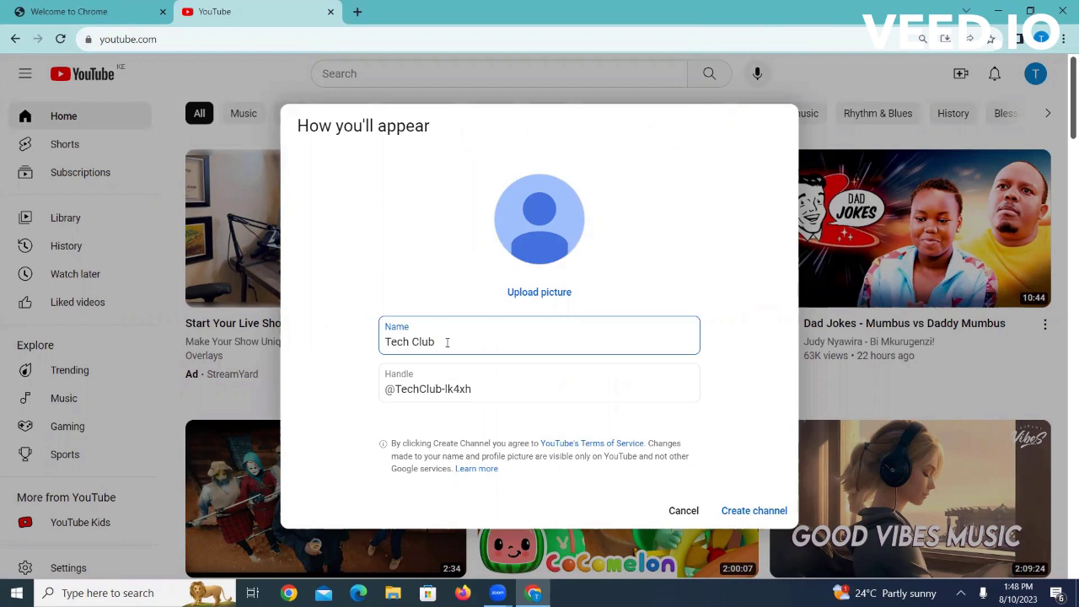
left_click(478, 389)
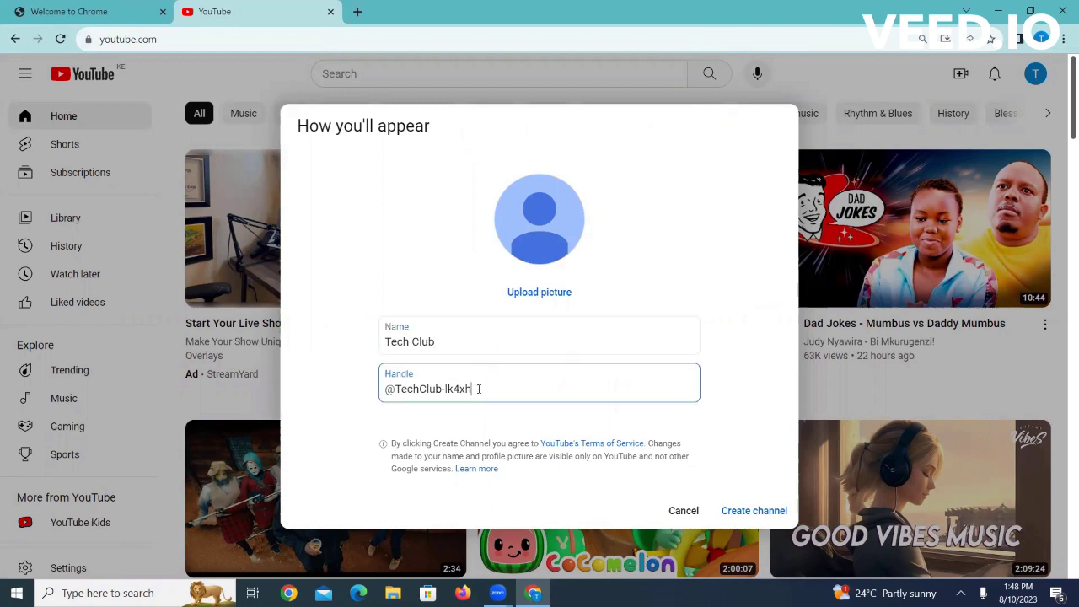
left_click(447, 341)
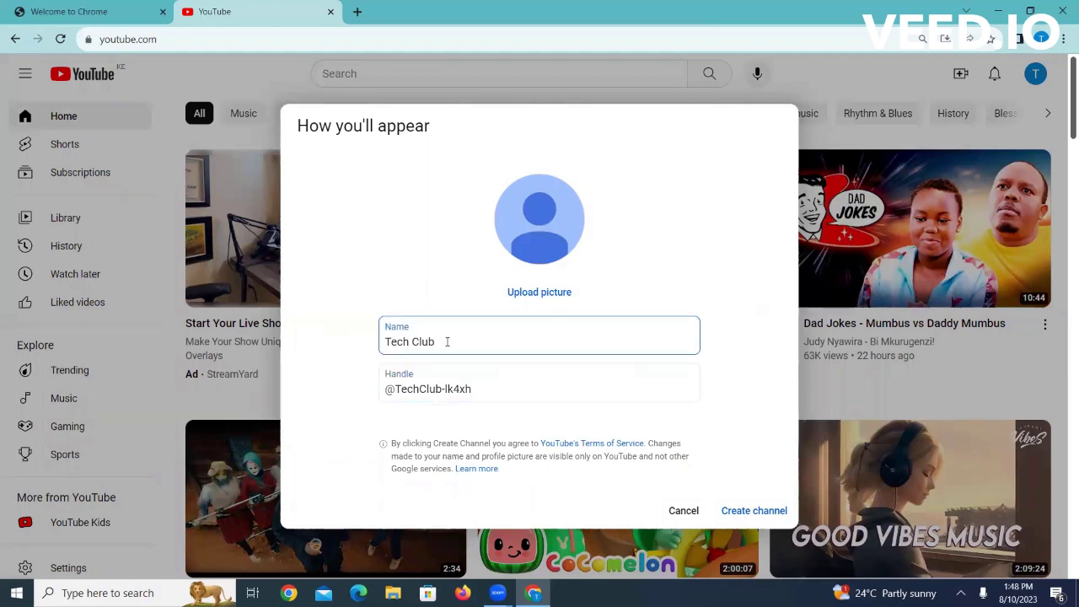
key("BackSpace")
key("BackSpace")
key("BackSpace")
key("BackSpace")
key("BackSpace")
key("BackSpace")
key("BackSpace")
key("BackSpace")
key("BackSpace")
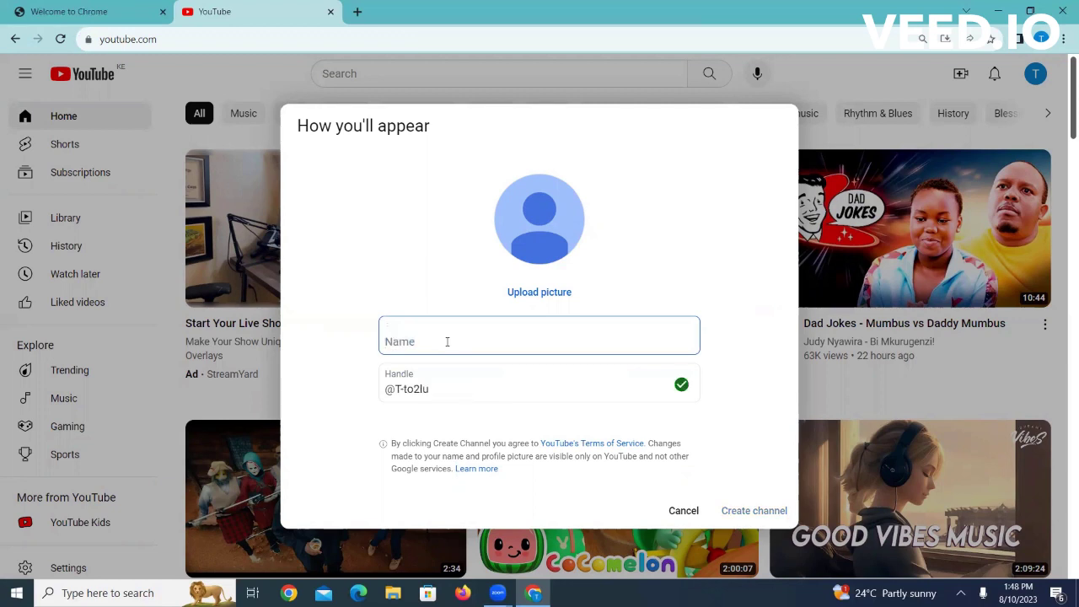
type("Tec")
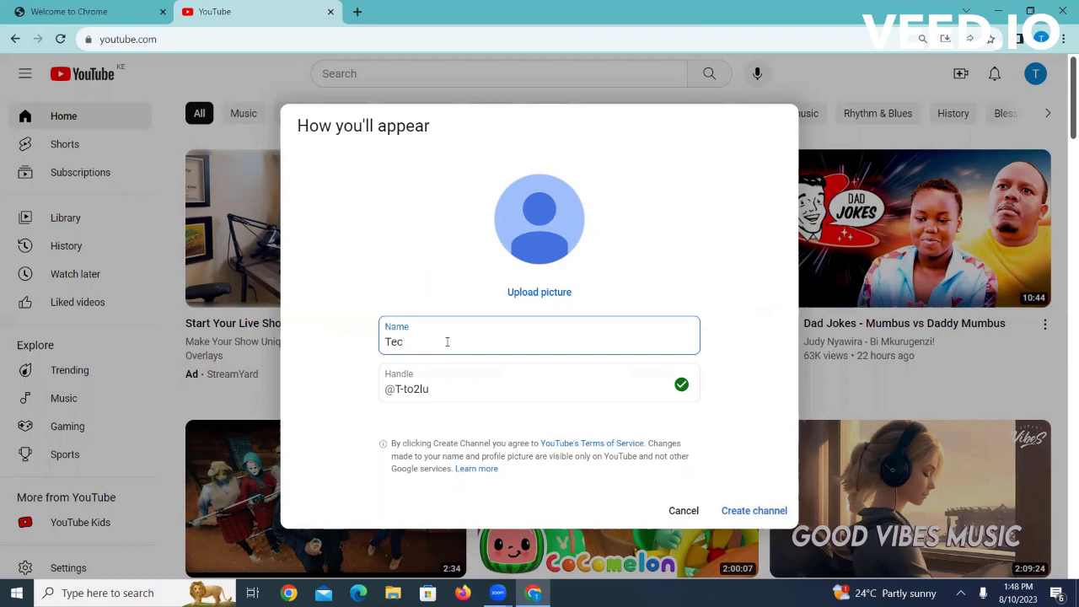
type("h Club")
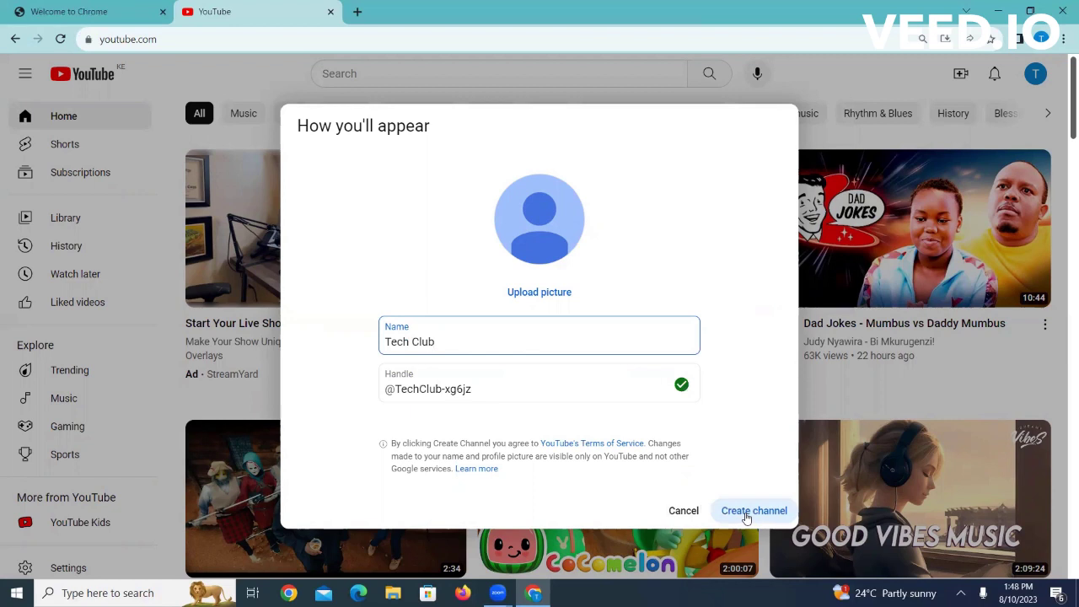
left_click(746, 514)
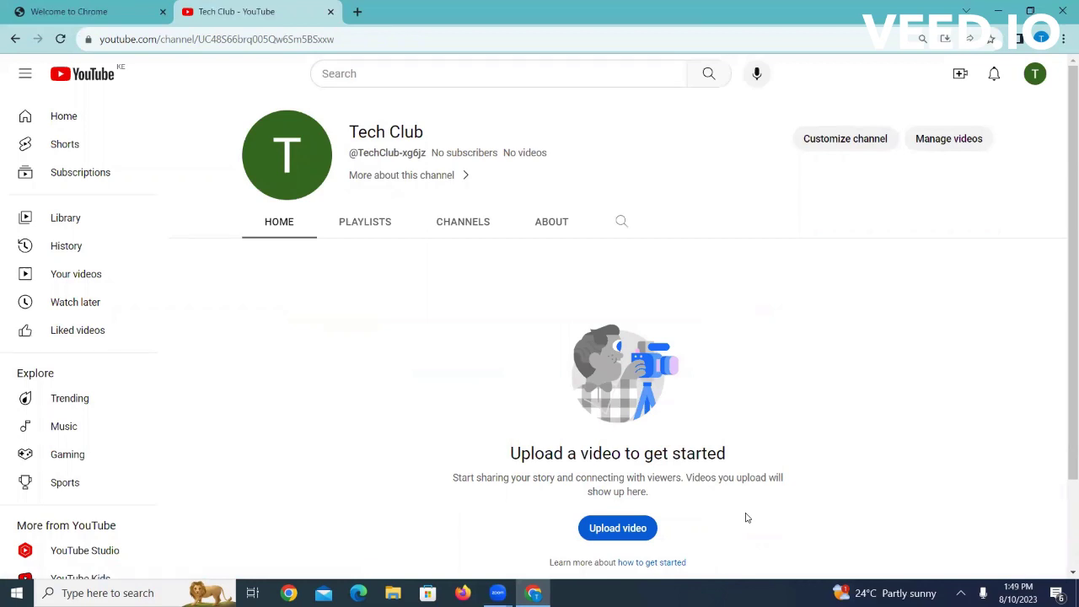
scroll(746, 517, "down", 2)
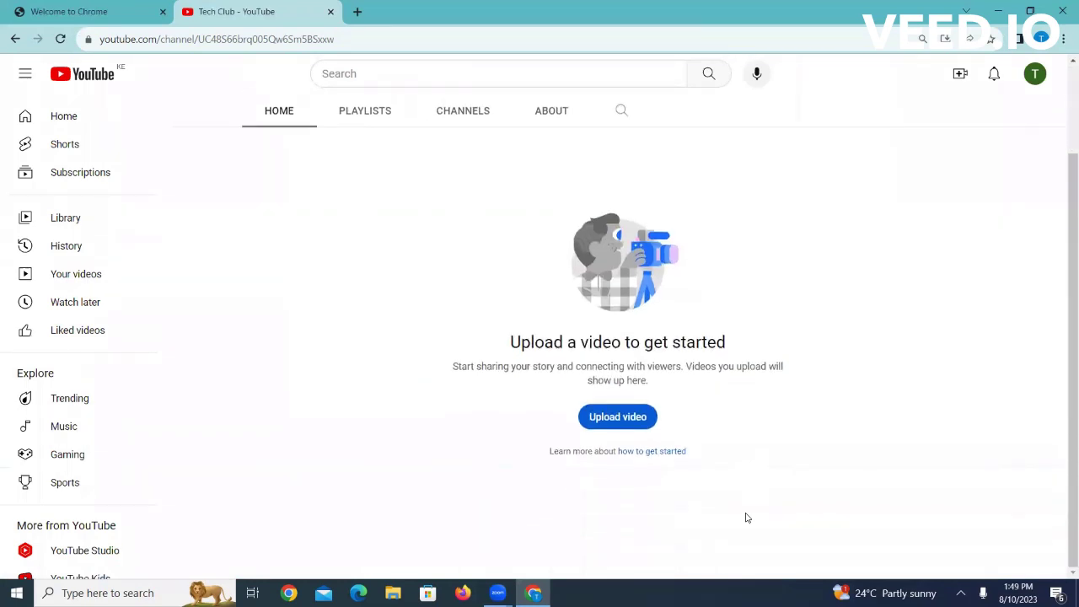
scroll(745, 517, "up", 2)
scroll(745, 517, "down", 2)
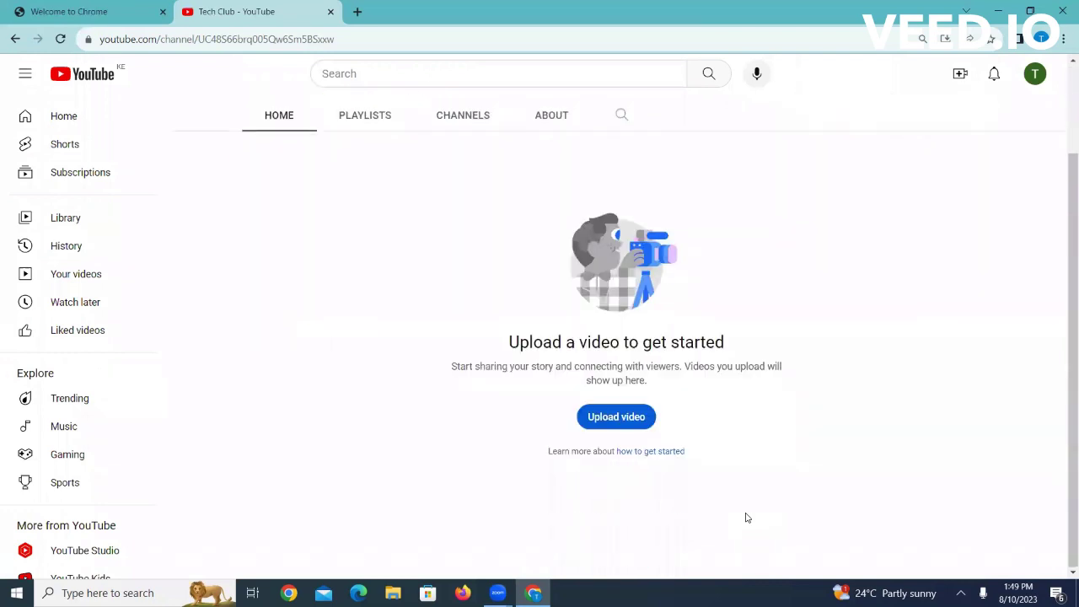
scroll(746, 517, "up", 2)
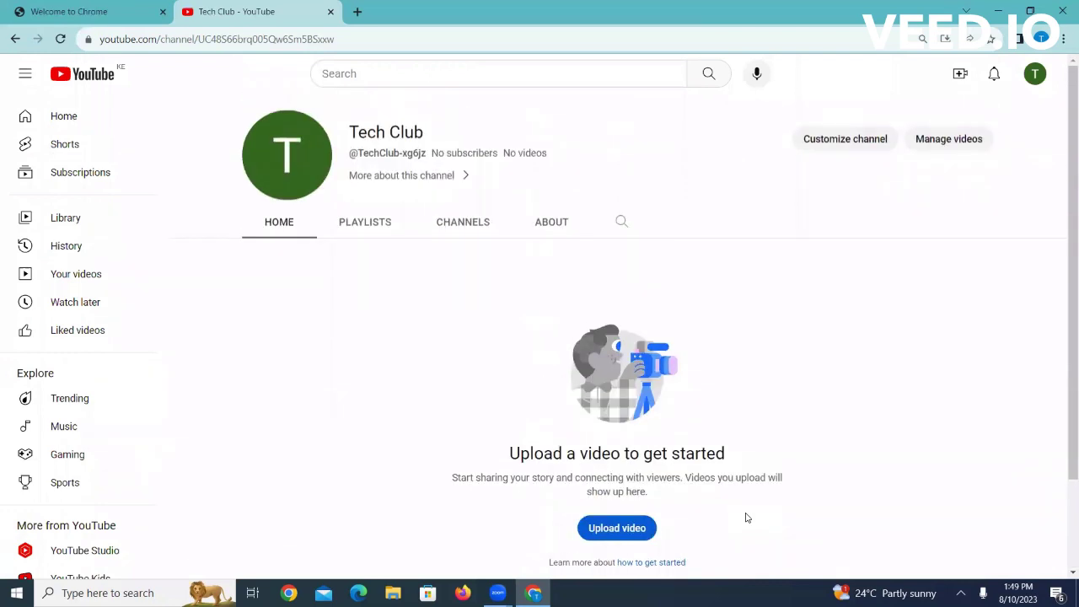
scroll(746, 517, "down", 2)
scroll(745, 518, "up", 2)
scroll(745, 517, "down", 2)
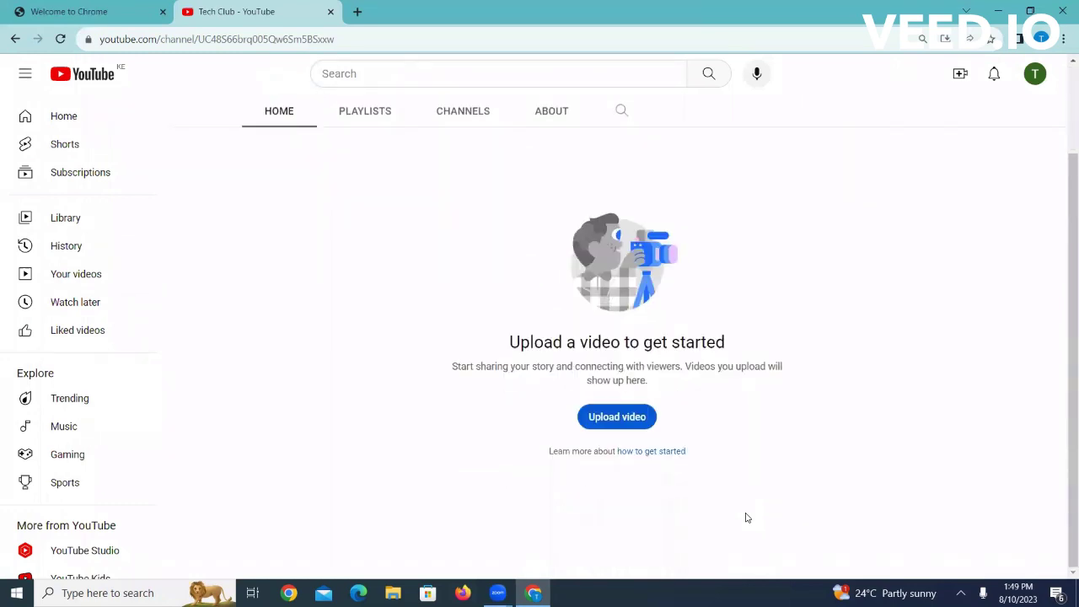
scroll(745, 518, "up", 2)
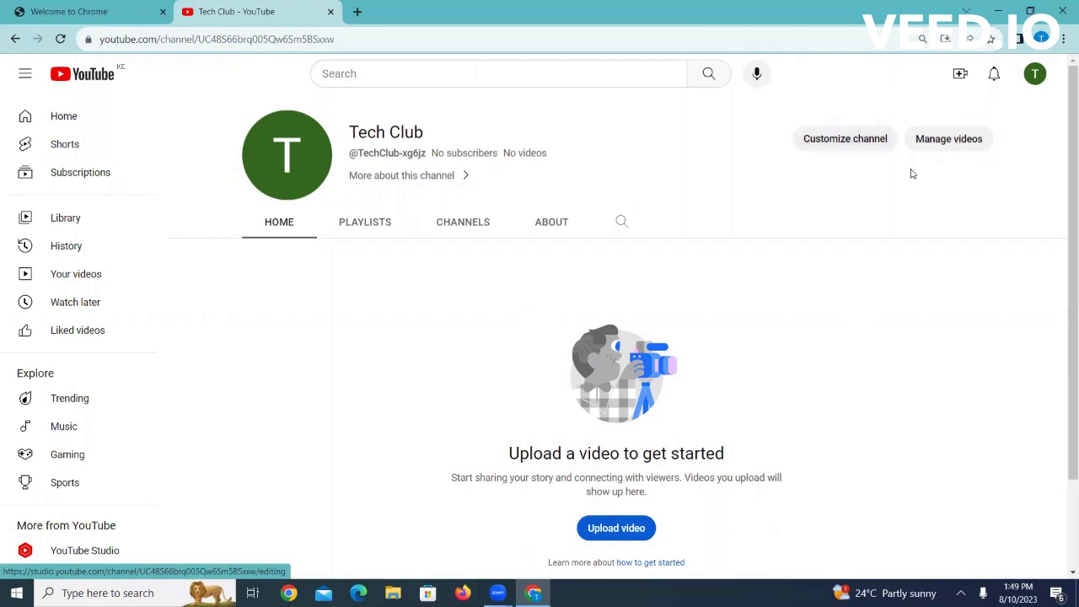
Step: Open Customize channel in Studio, dismiss the welcome and both tips, and open the CREATE menu
left_click(836, 140)
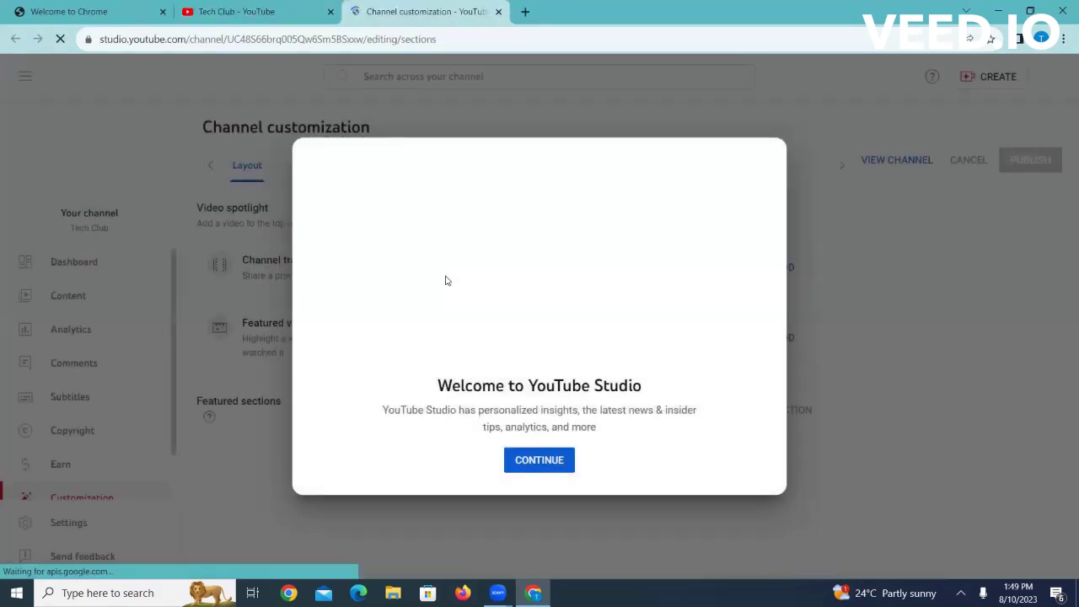
left_click(537, 462)
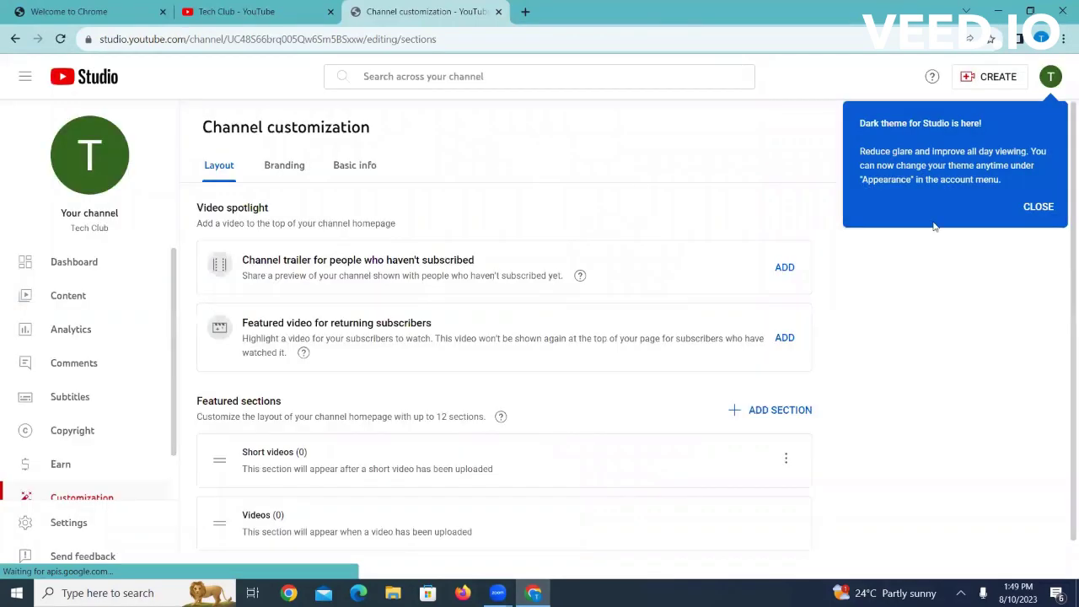
left_click(1040, 211)
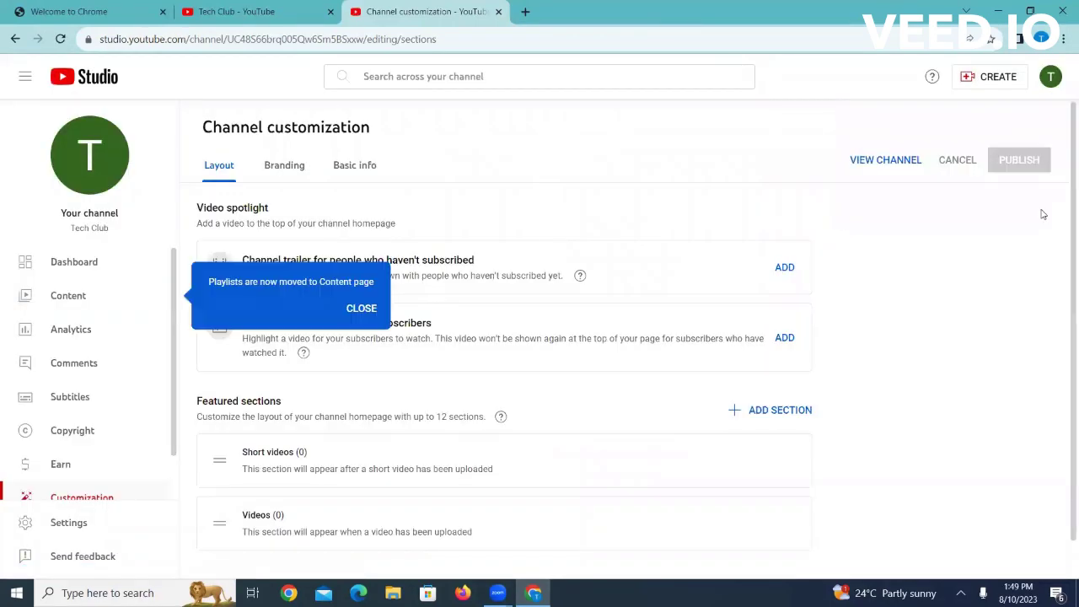
left_click(361, 308)
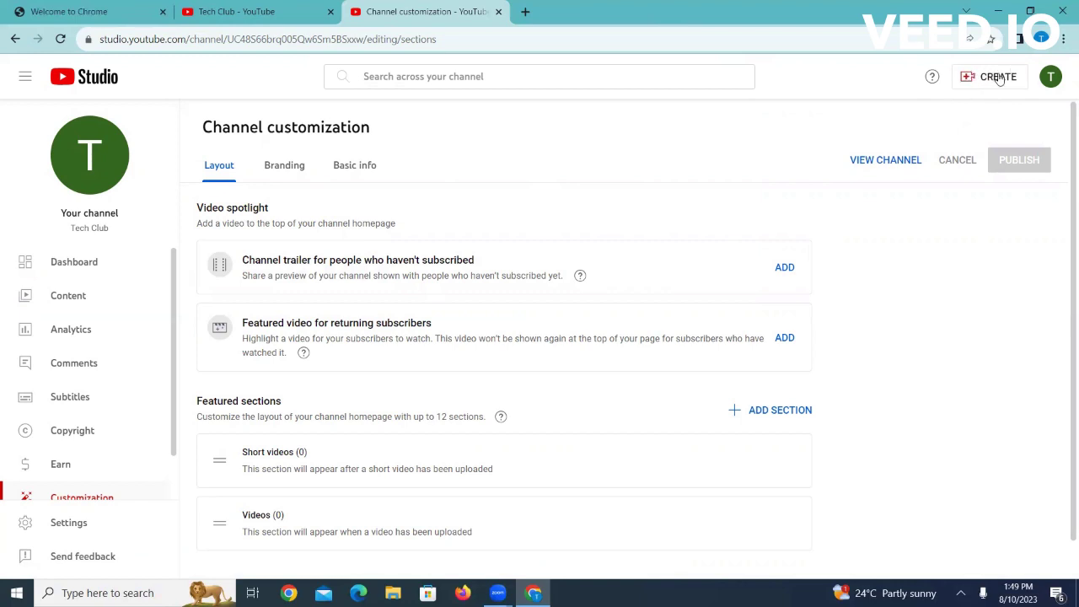
left_click(999, 77)
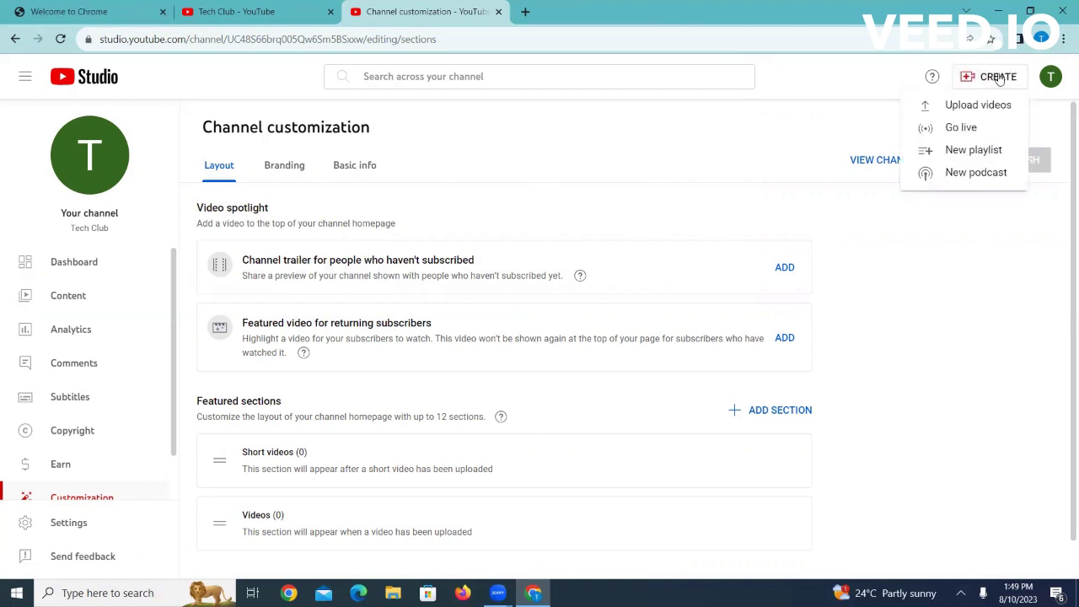
Step: Upload 'Blue Futuristic Technology Youtube Video Ad' from the Downloads folder
left_click(969, 107)
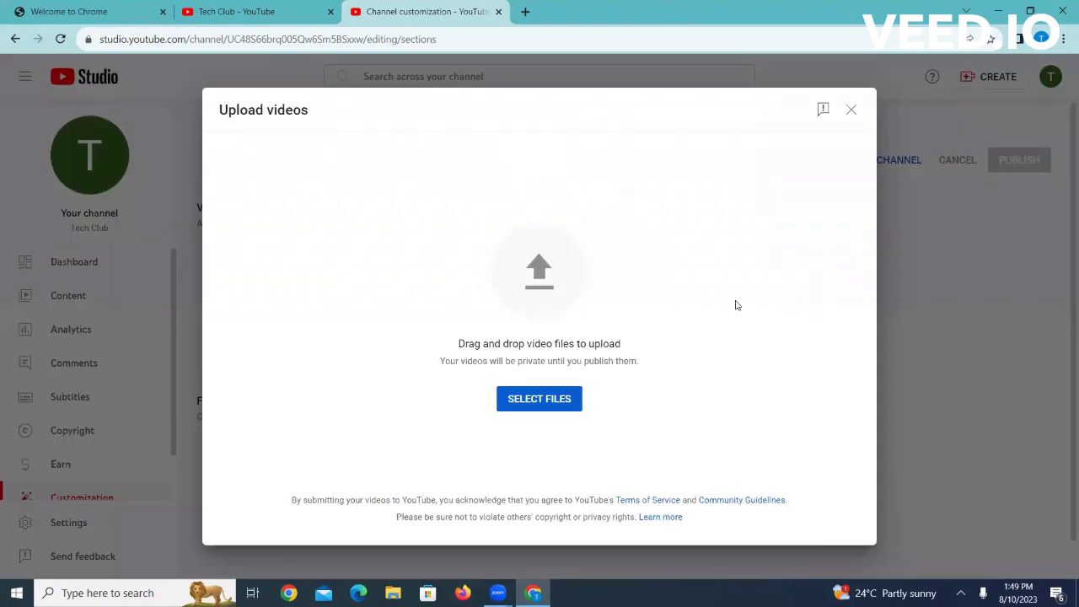
left_click(558, 401)
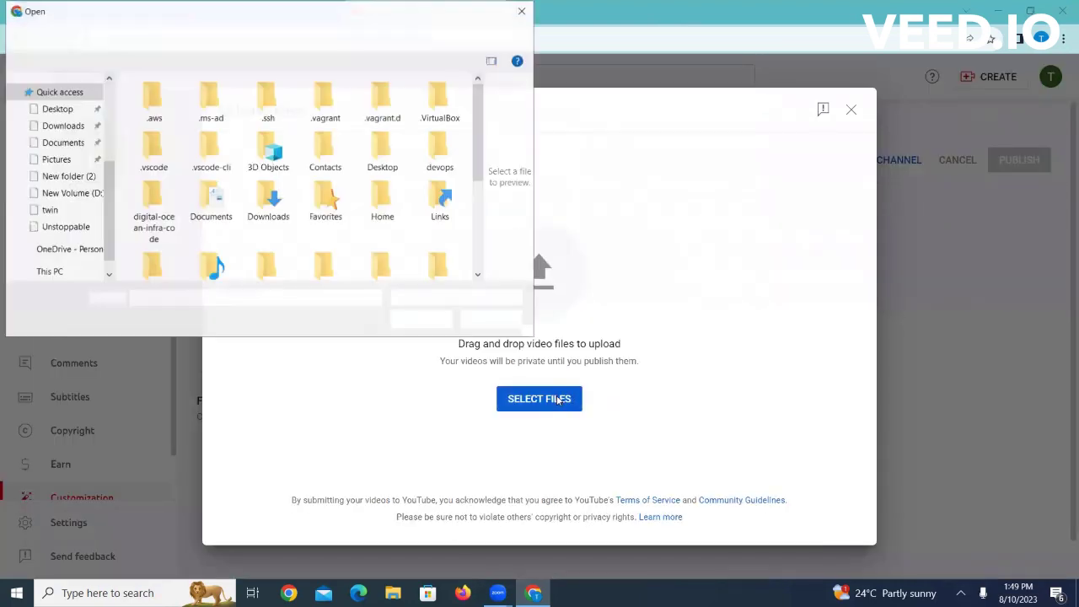
left_click(71, 110)
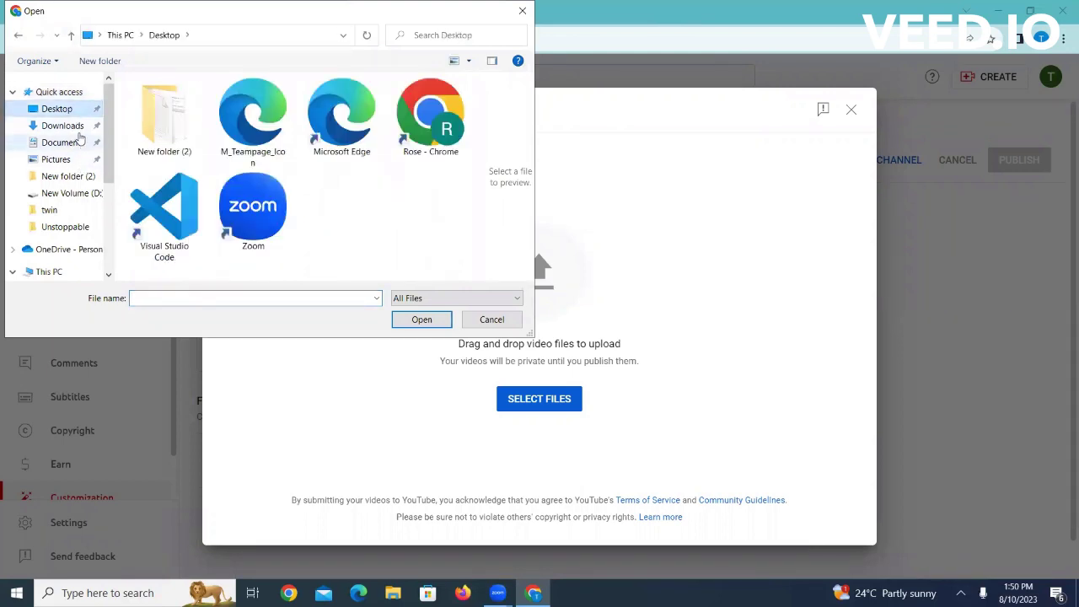
left_click(76, 128)
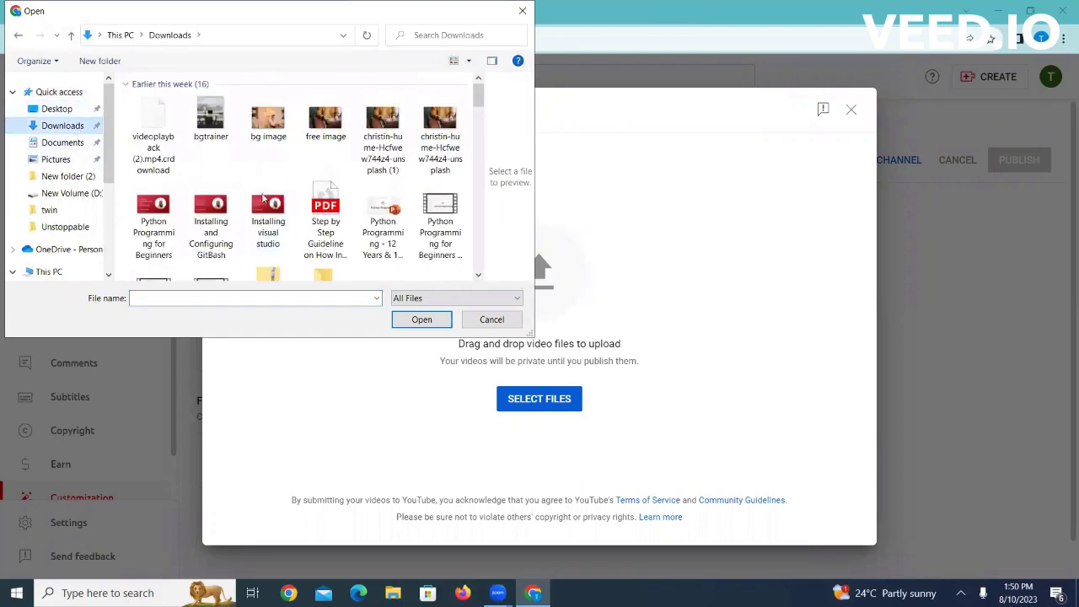
left_click(479, 277)
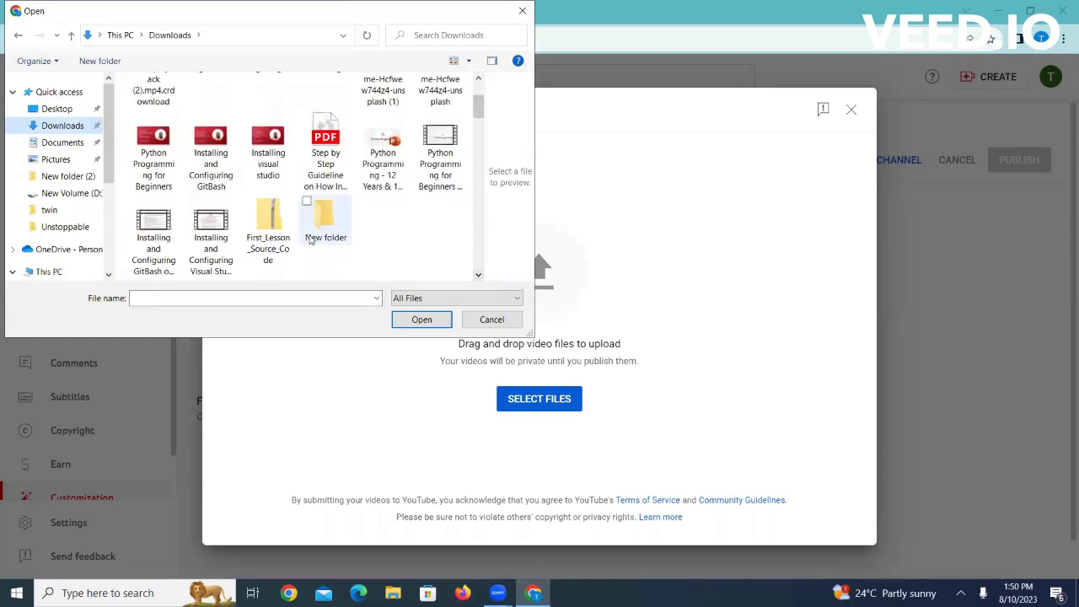
scroll(479, 95, "up", 2)
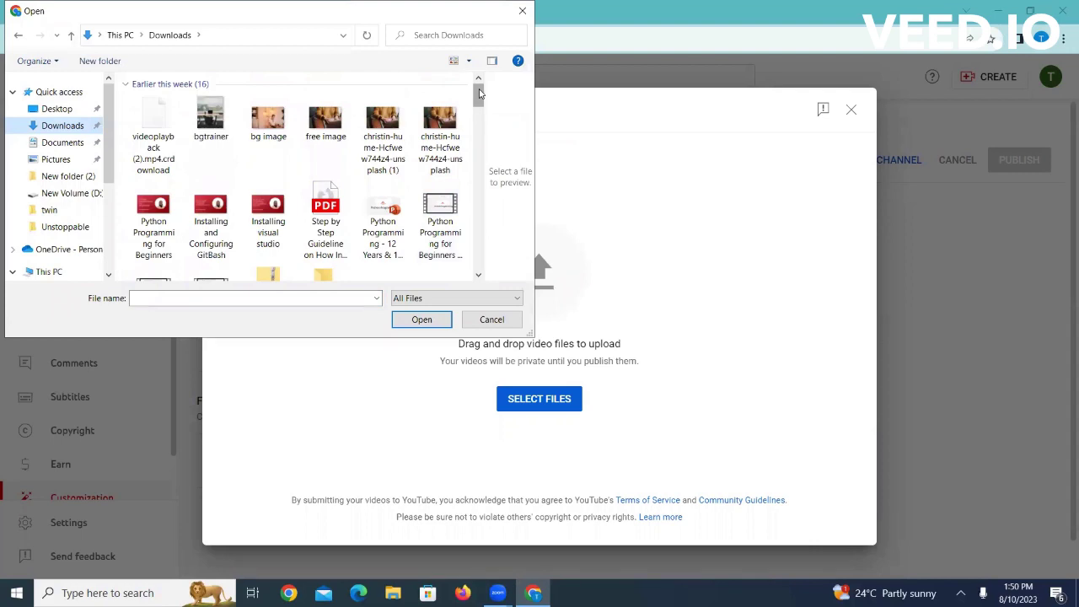
left_click(479, 276)
left_click(479, 276)
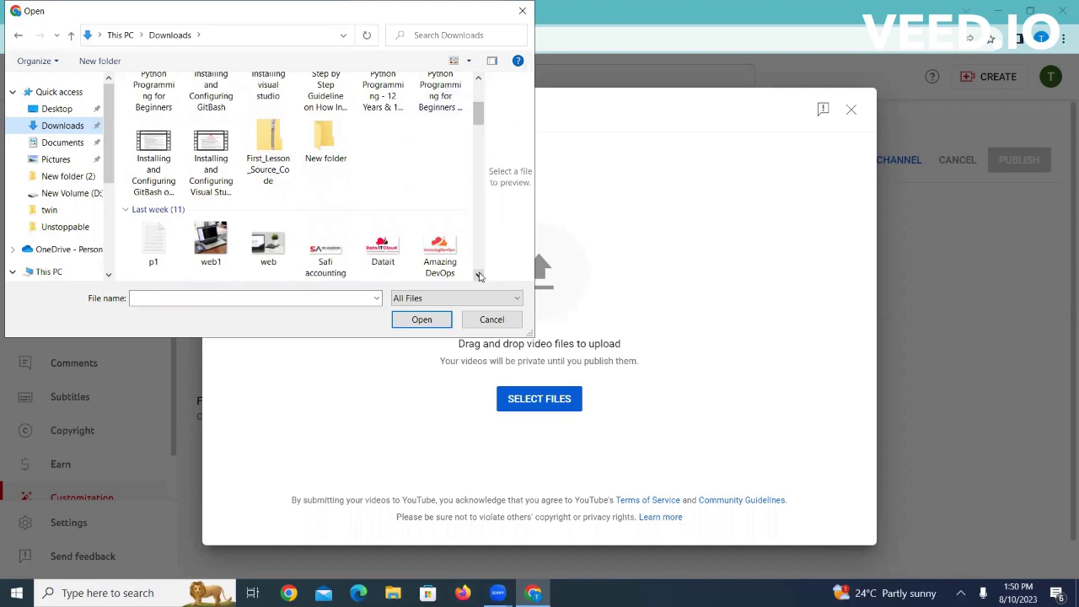
left_click(479, 276)
left_click(479, 277)
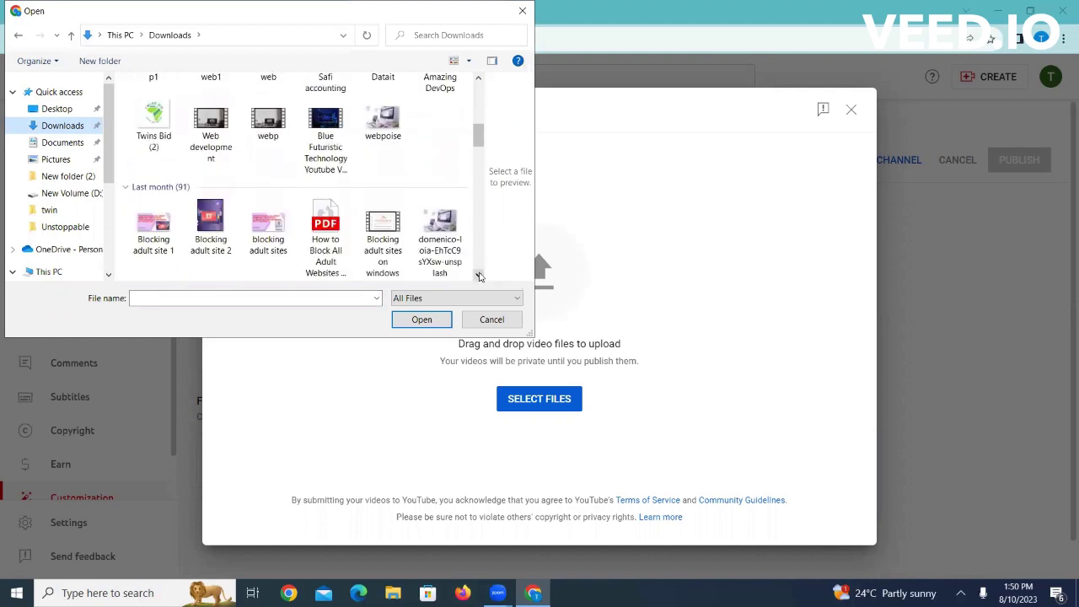
left_click(332, 123)
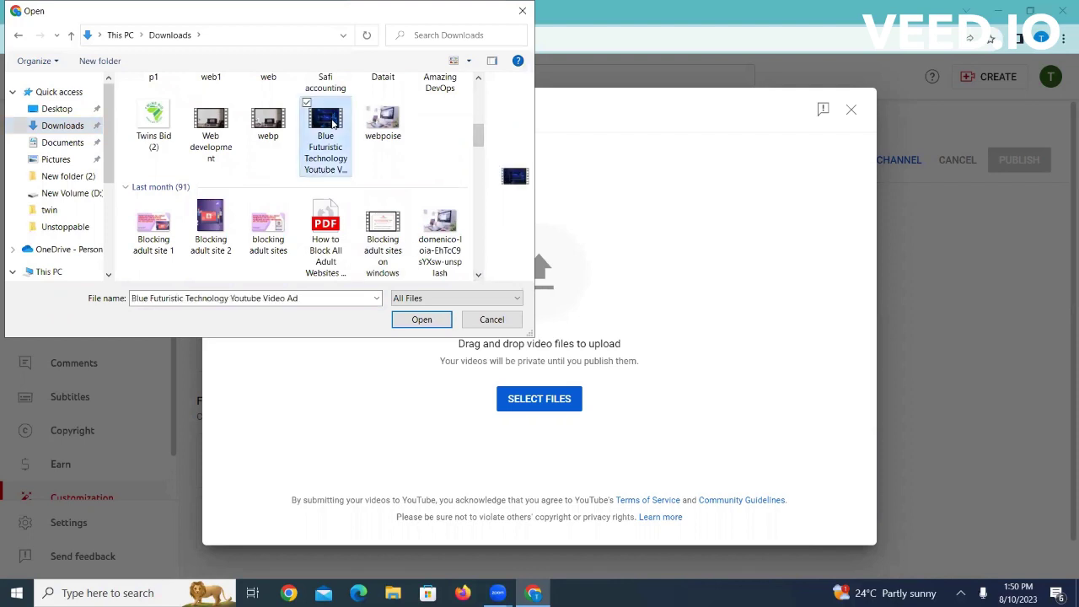
left_click(426, 319)
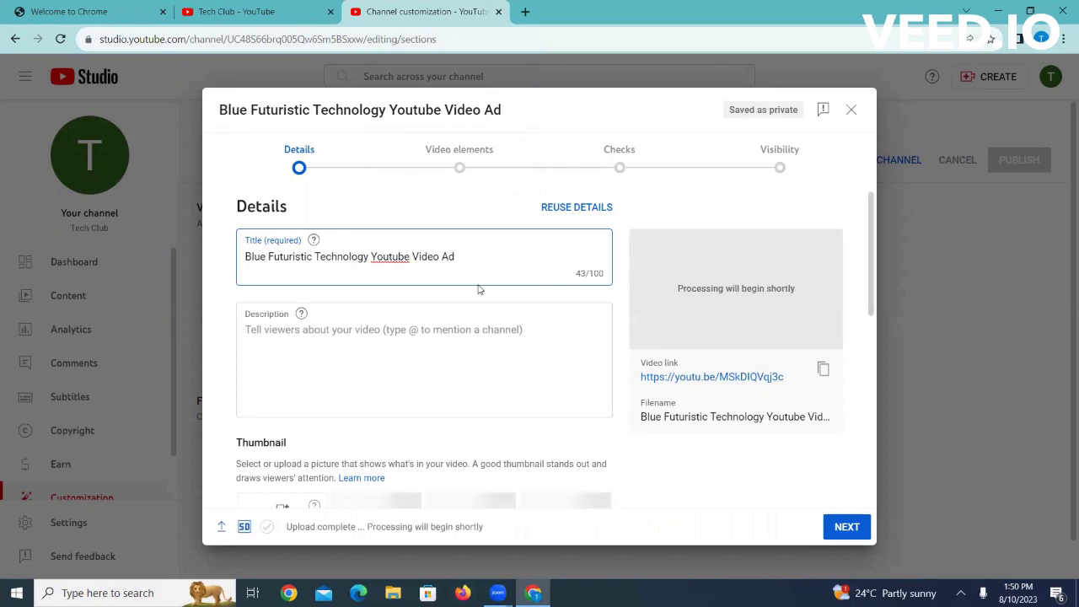
Step: Review the uploaded video's Details form, clicking into the description field
scroll(478, 289, "down", 1)
scroll(478, 289, "up", 1)
scroll(478, 289, "up", 1)
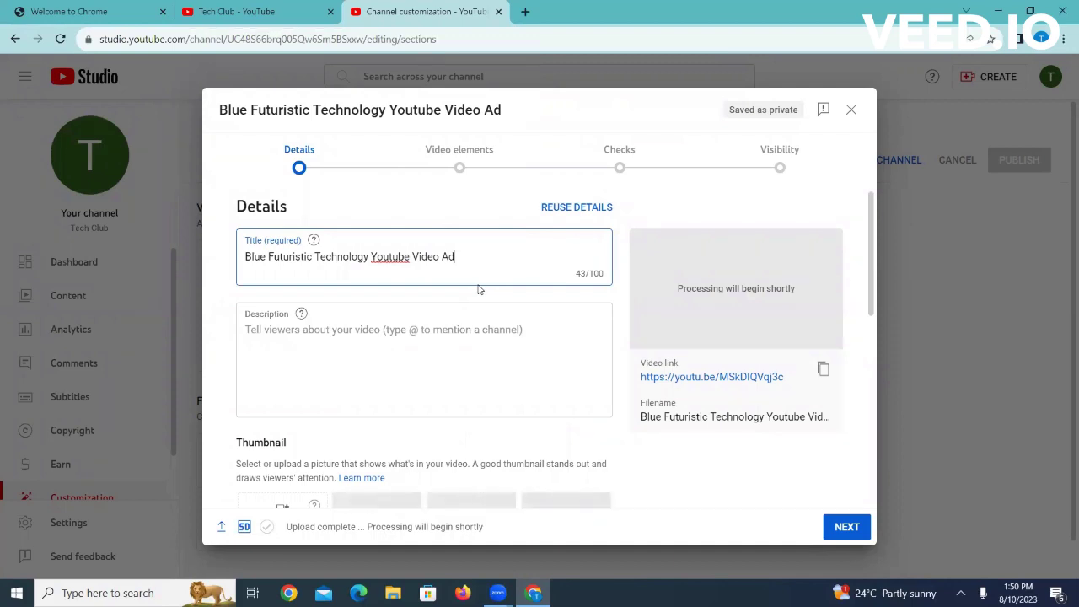
scroll(478, 289, "down", 1)
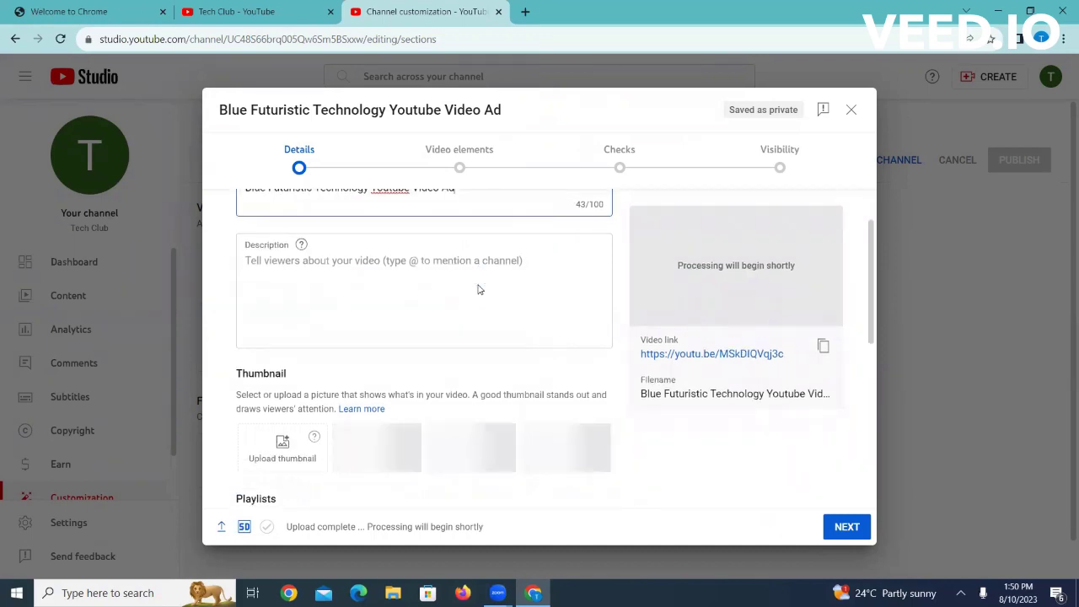
left_click(478, 289)
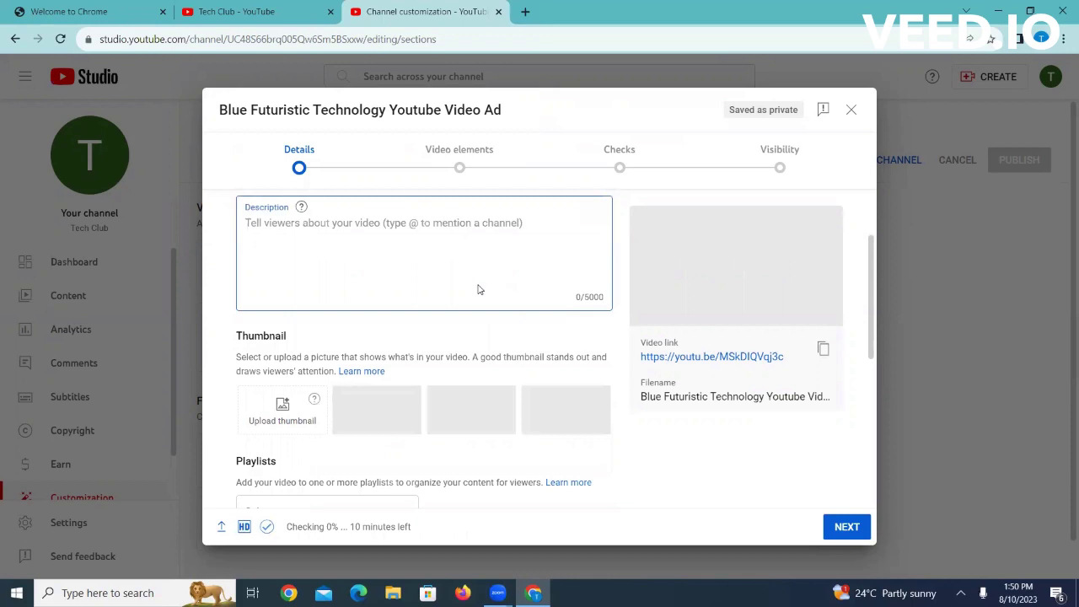
scroll(478, 289, "down", 3)
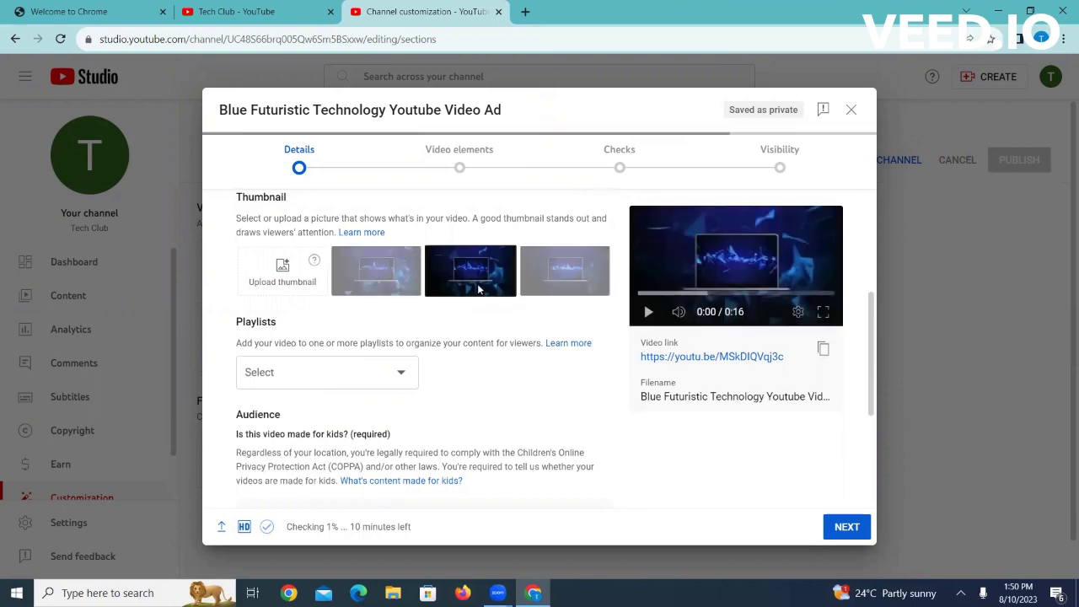
scroll(478, 289, "down", 2)
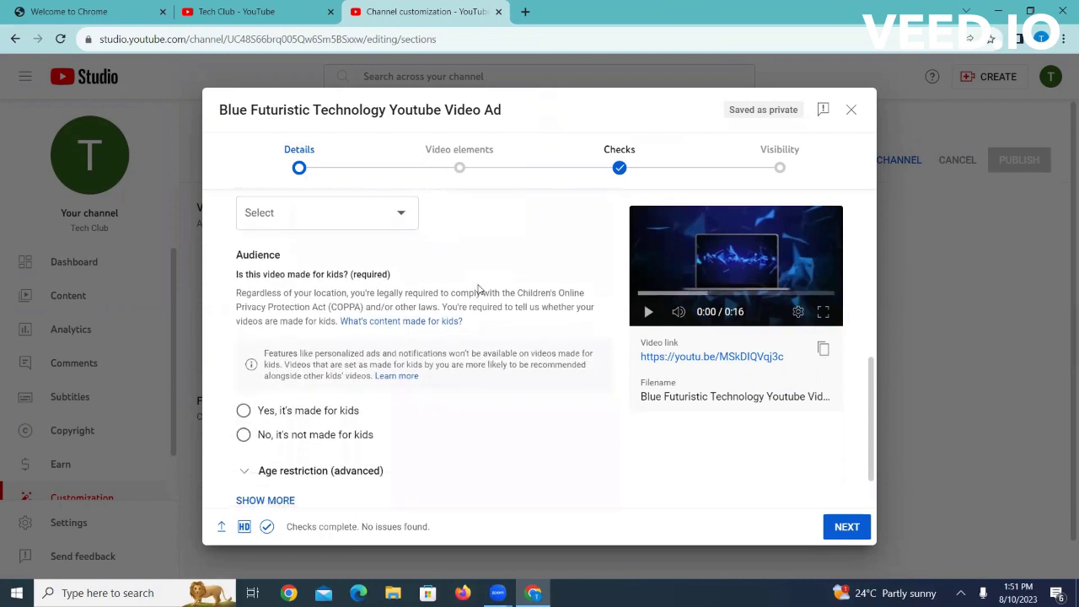
scroll(478, 289, "up", 1)
scroll(478, 289, "down", 2)
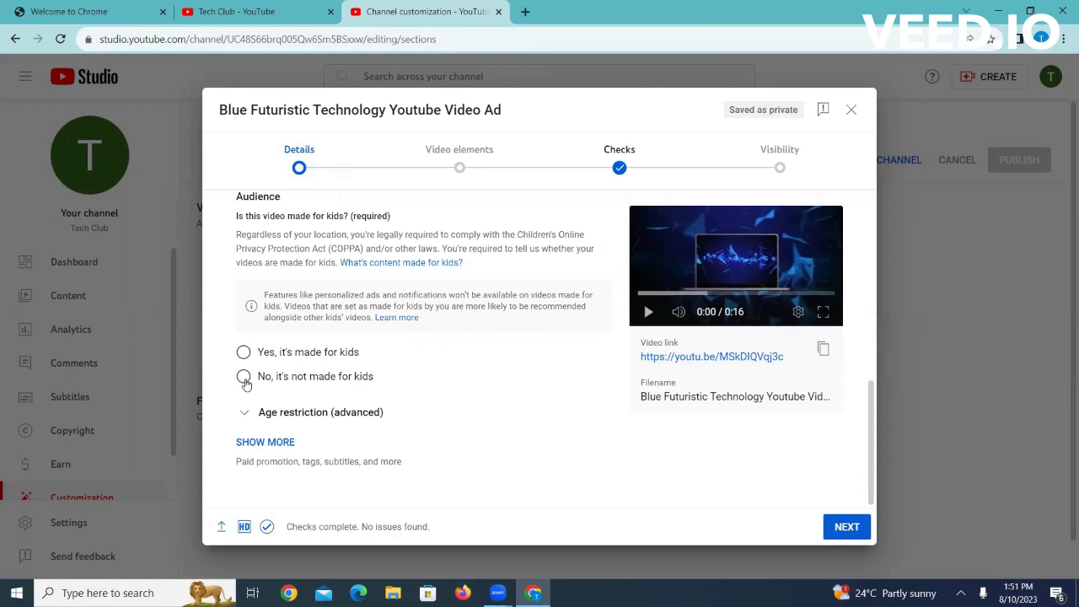
Step: Mark the video as not made for kids and browse the extra settings, category People & Blogs
left_click(244, 379)
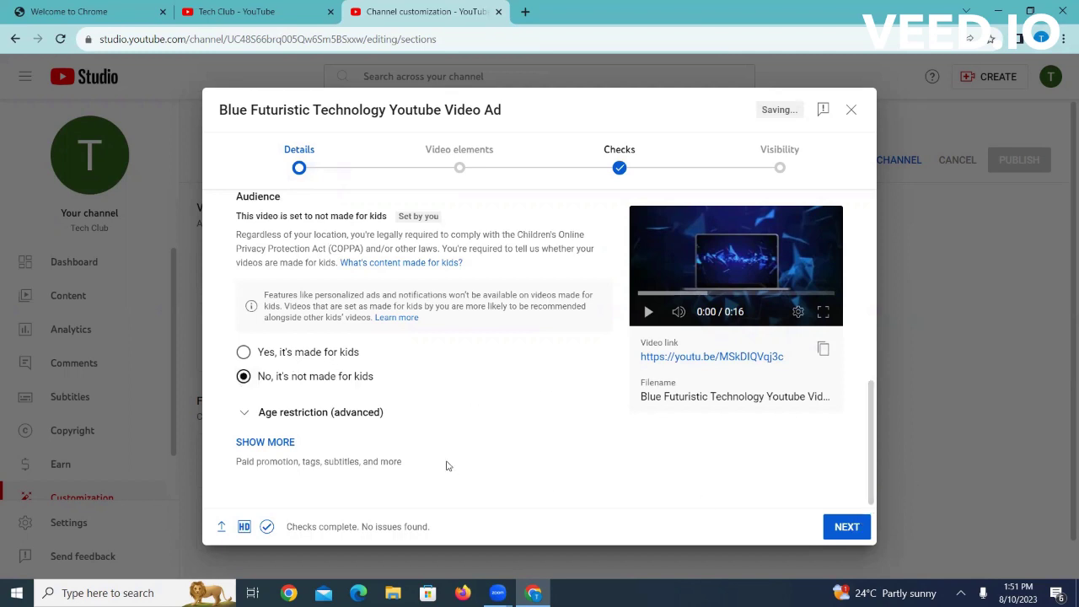
left_click(284, 444)
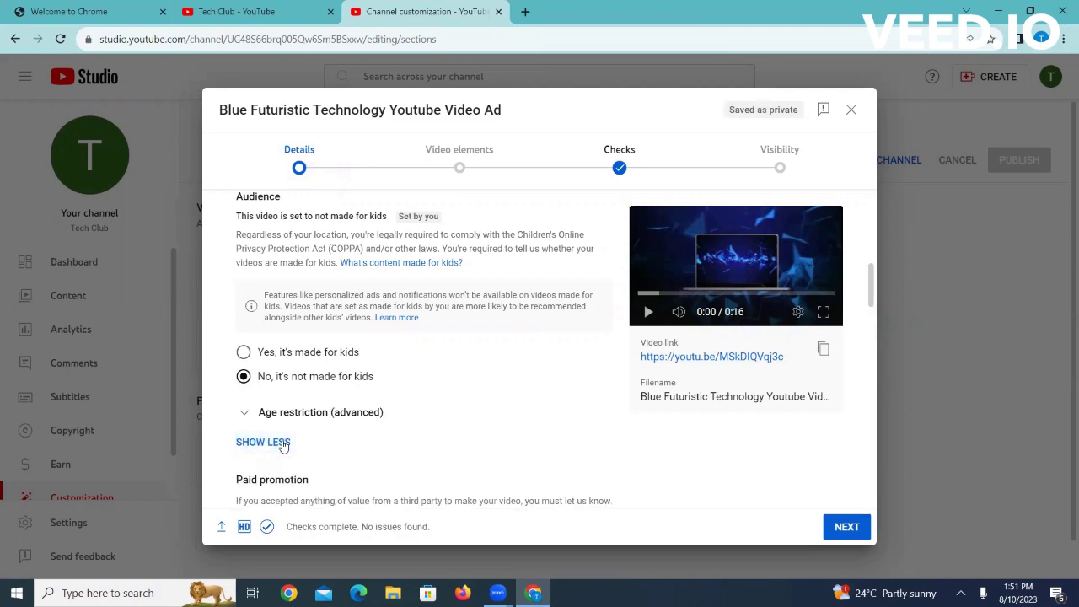
scroll(285, 444, "down", 4)
scroll(284, 444, "up", 1)
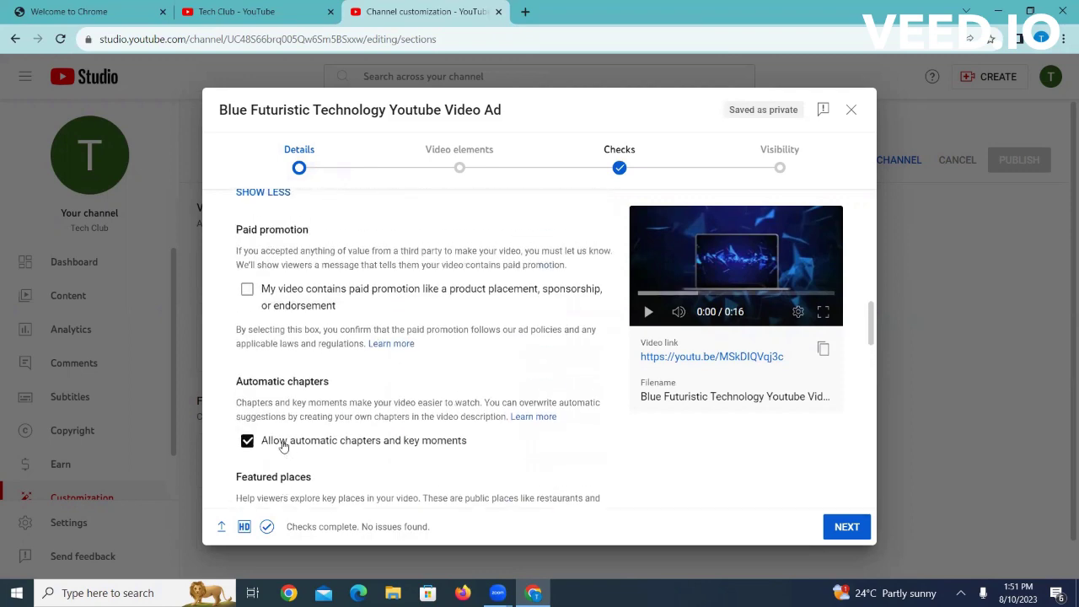
scroll(284, 447, "up", 1)
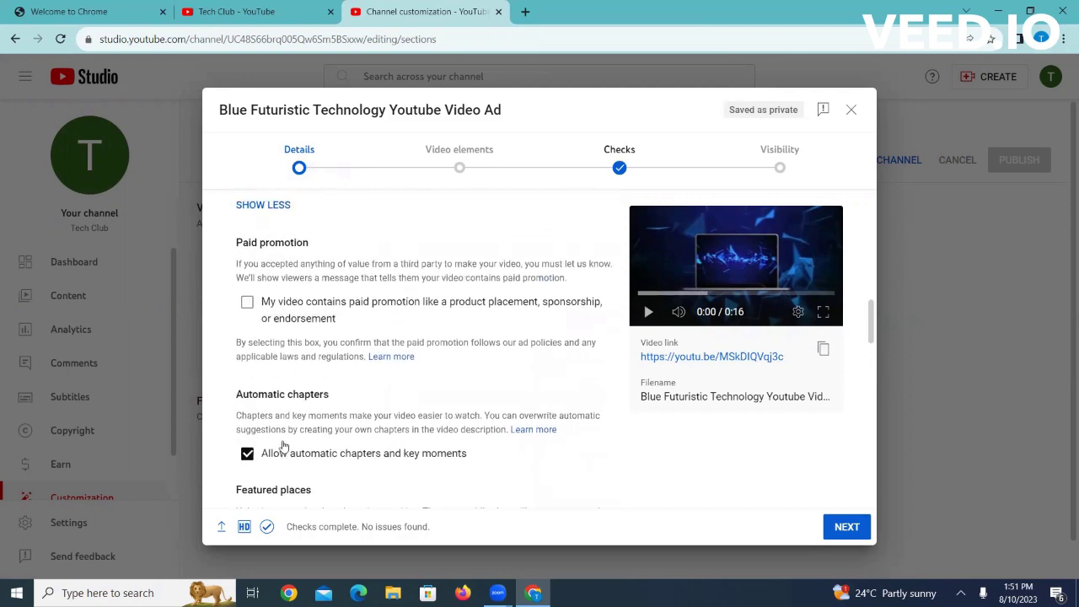
scroll(284, 445, "down", 4)
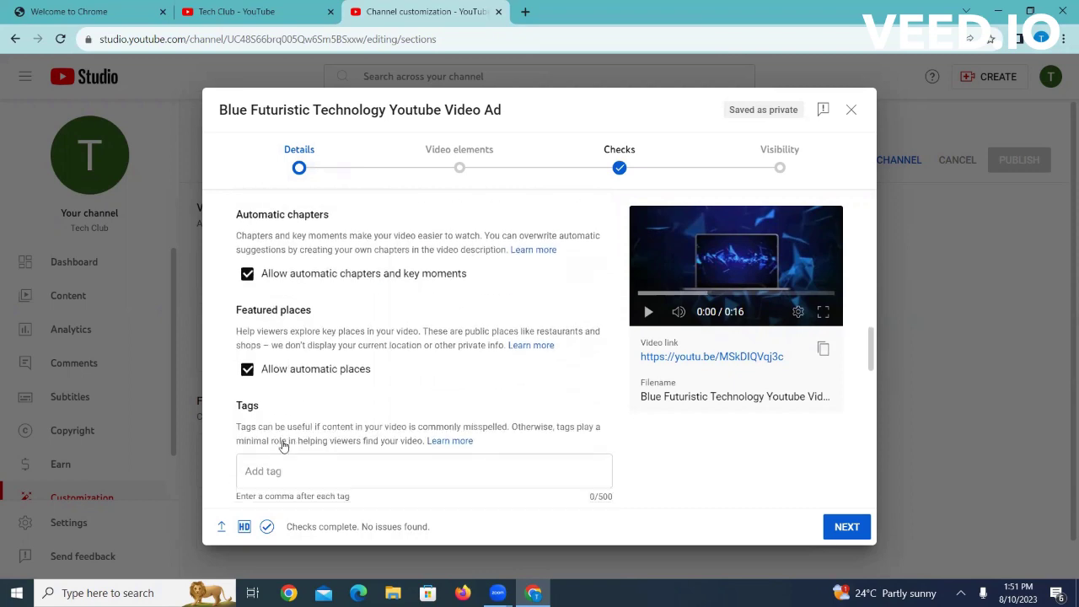
scroll(284, 445, "down", 4)
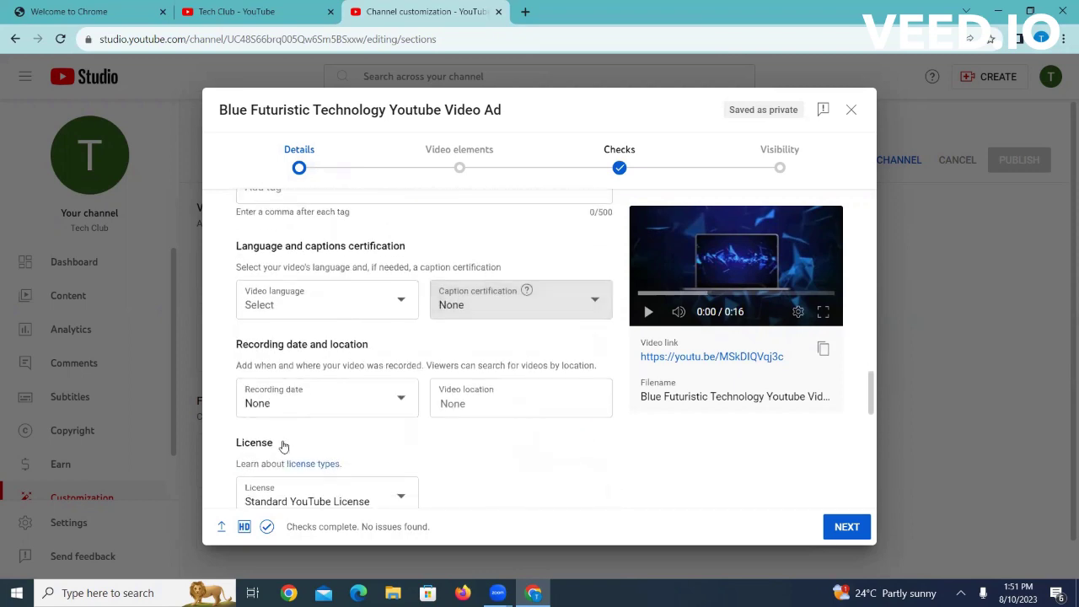
scroll(284, 447, "down", 3)
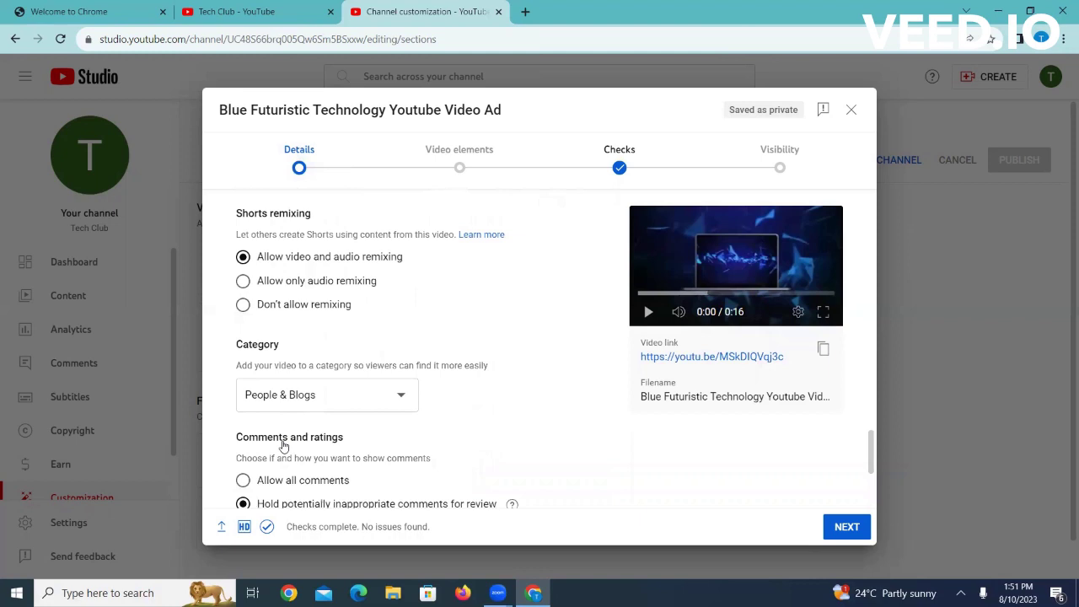
scroll(284, 445, "down", 2)
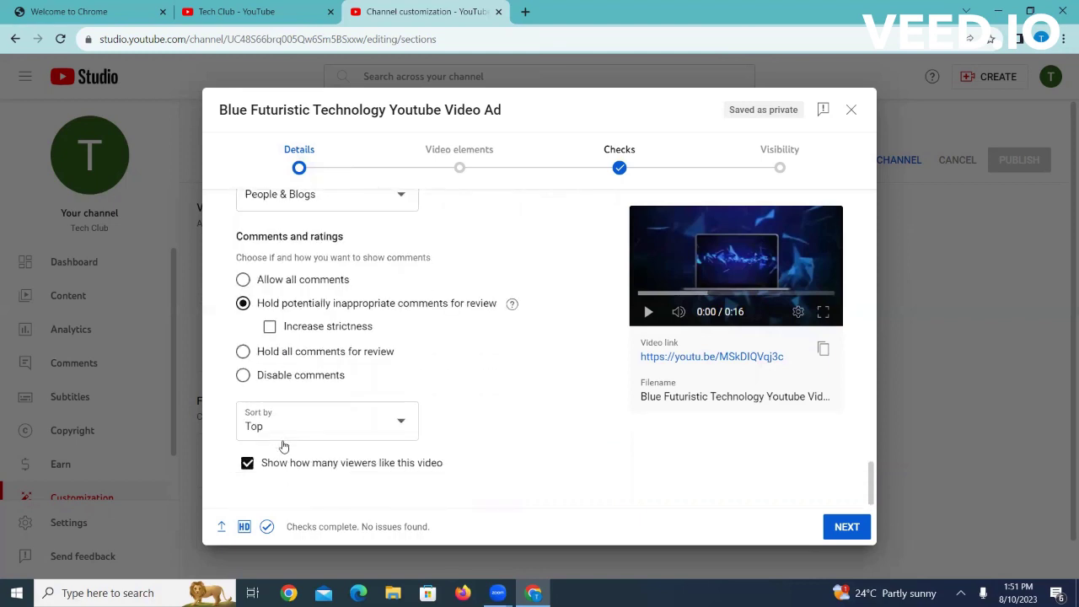
scroll(285, 445, "up", 3)
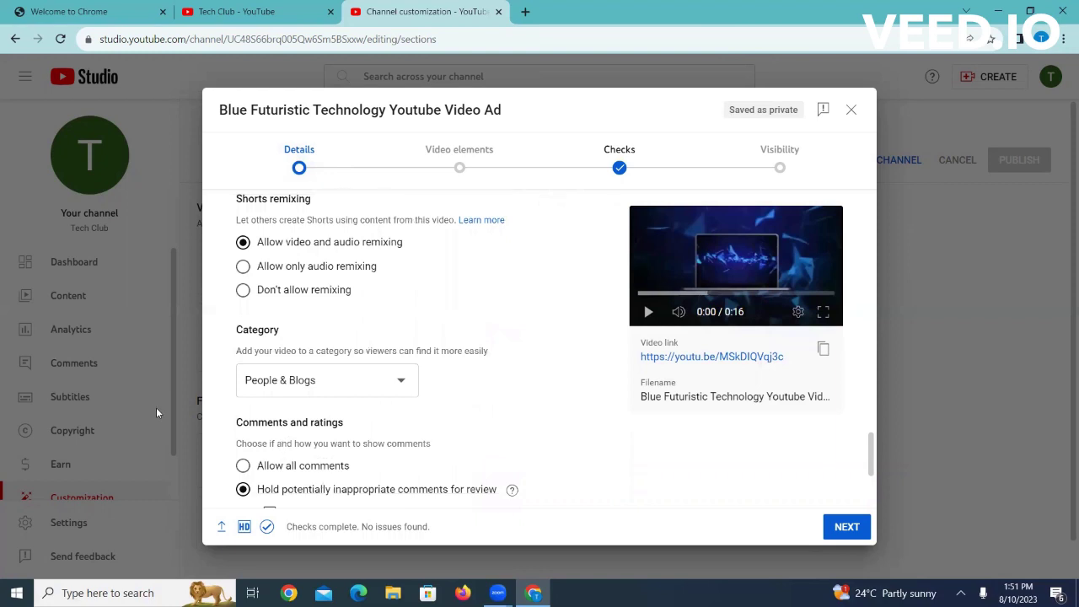
left_click(403, 382)
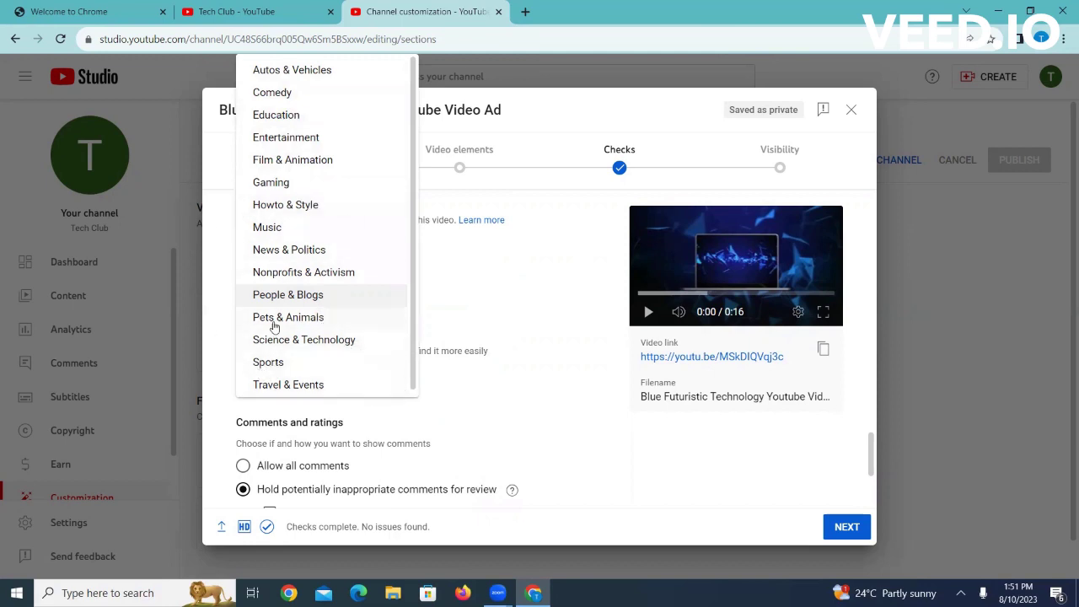
left_click(291, 118)
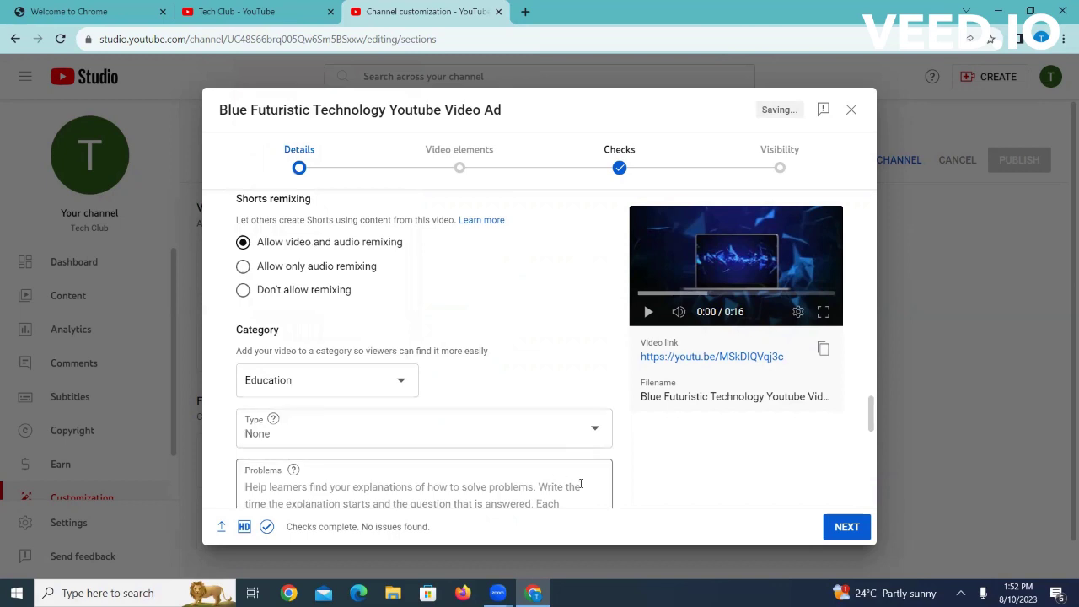
scroll(573, 470, "down", 6)
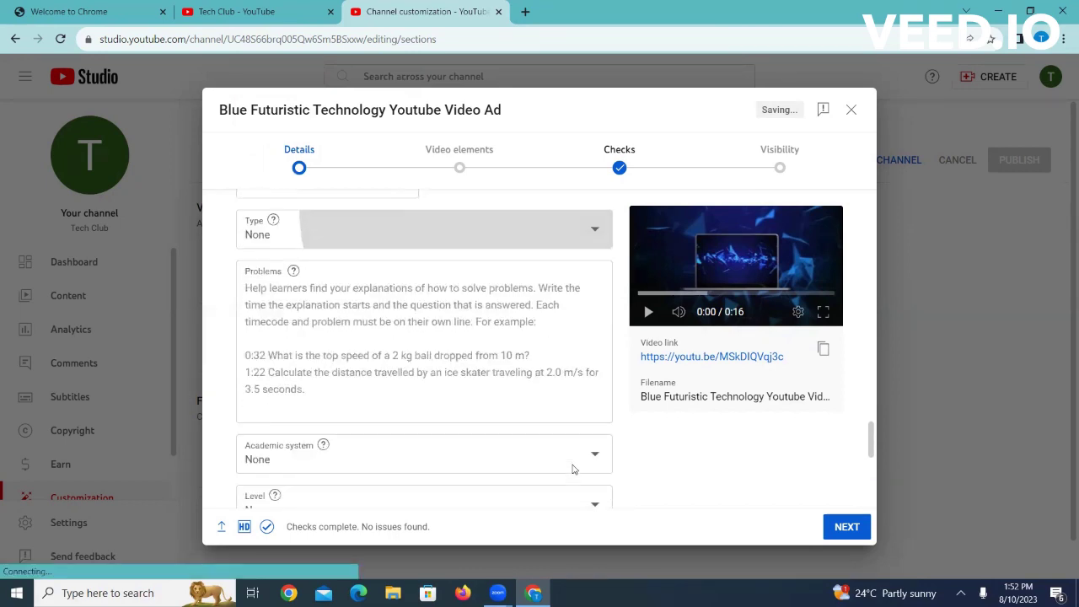
scroll(573, 470, "down", 2)
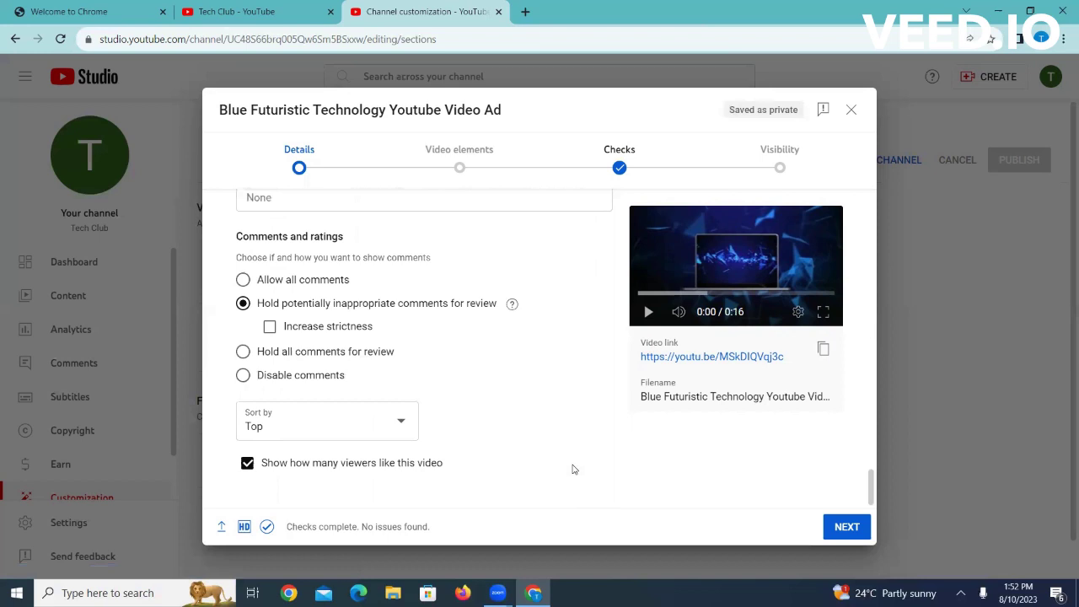
scroll(573, 470, "up", 8)
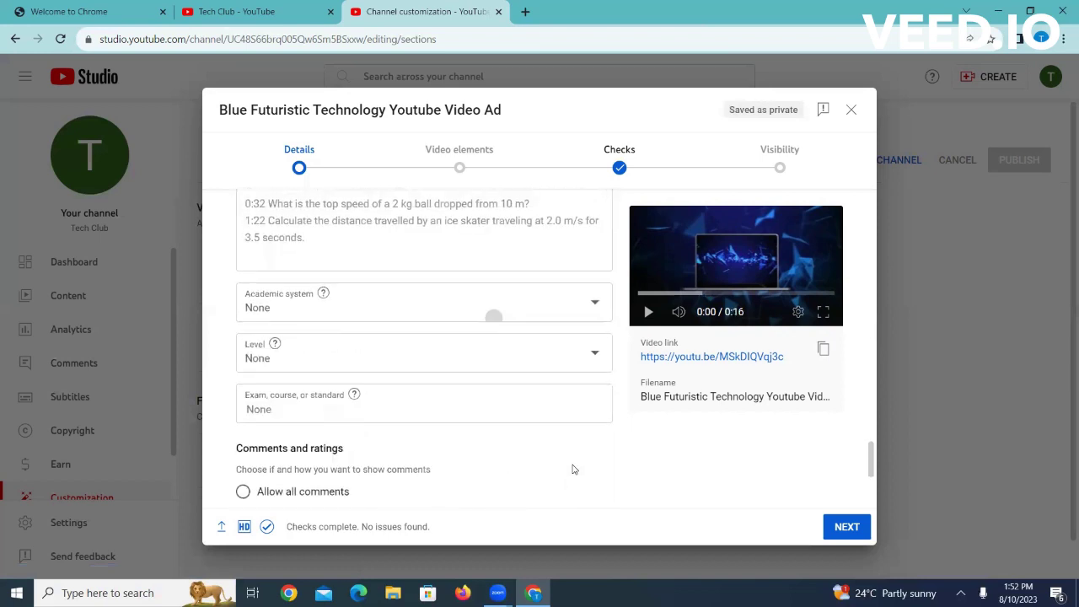
scroll(572, 470, "up", 3)
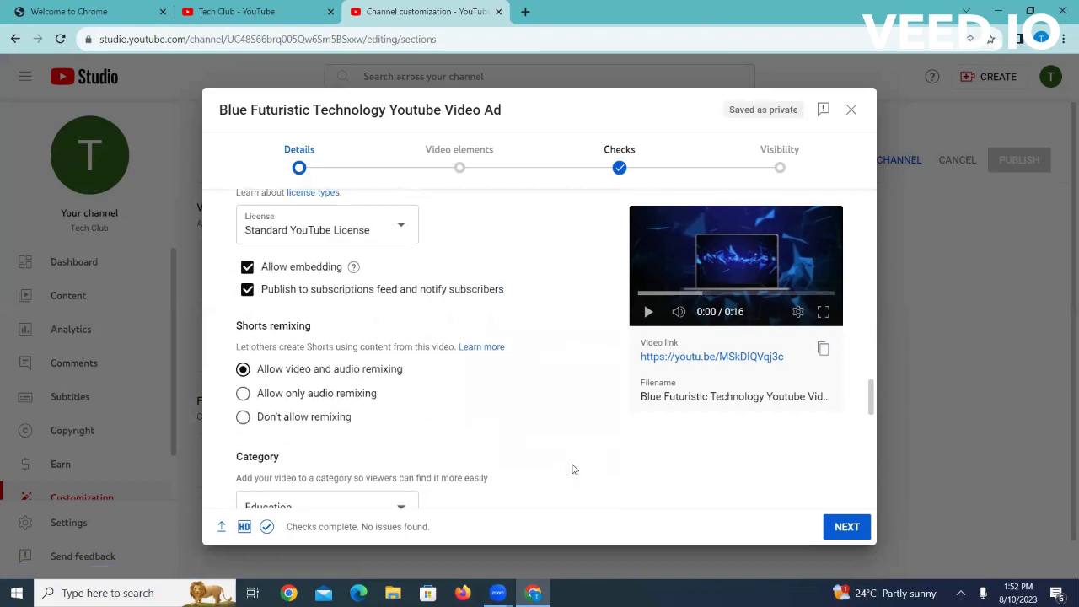
scroll(572, 470, "up", 5)
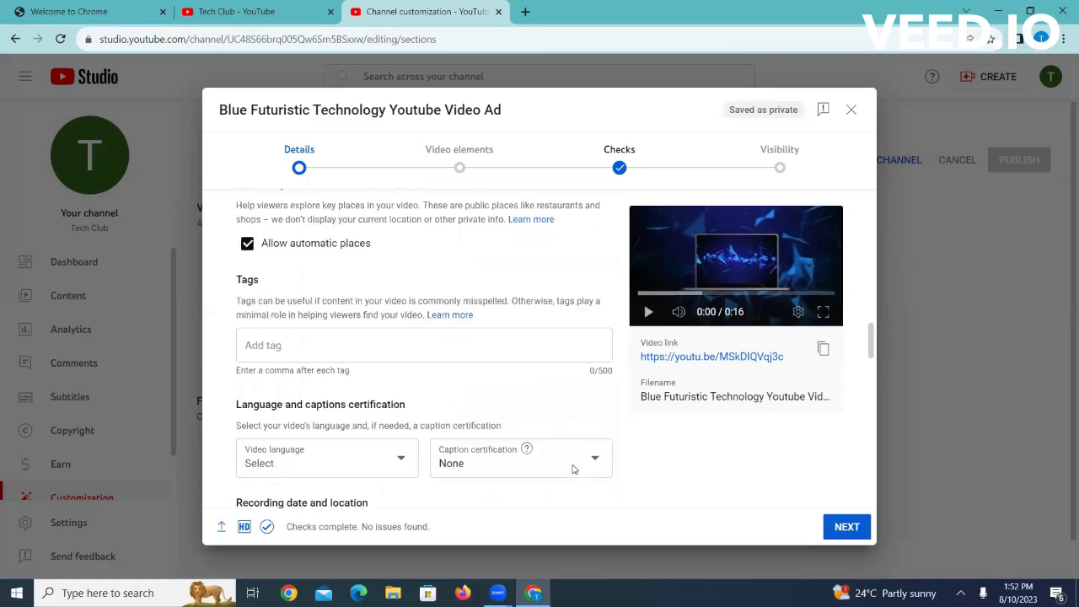
scroll(572, 470, "down", 5)
scroll(573, 470, "down", 6)
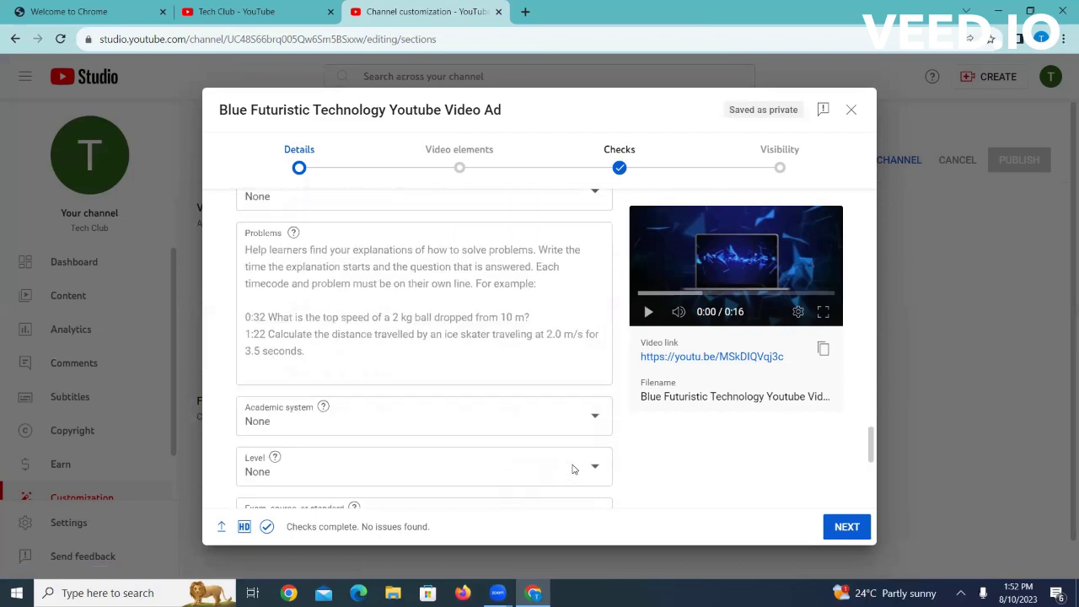
scroll(572, 470, "up", 6)
scroll(572, 470, "down", 10)
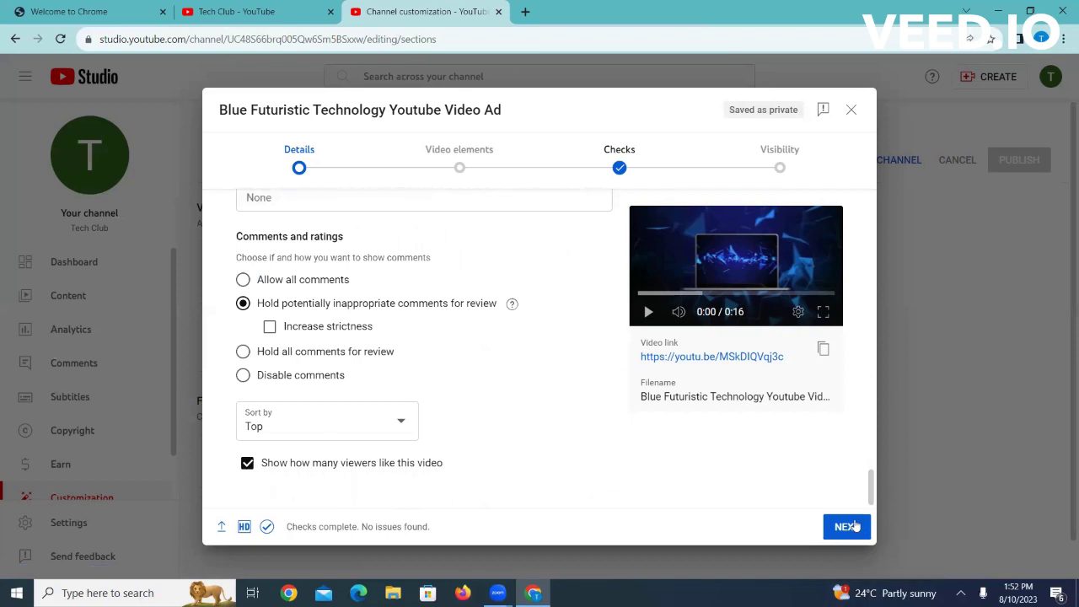
Step: Advance past Video elements and Checks, dismissing the checks tip, to the Visibility step
left_click(847, 526)
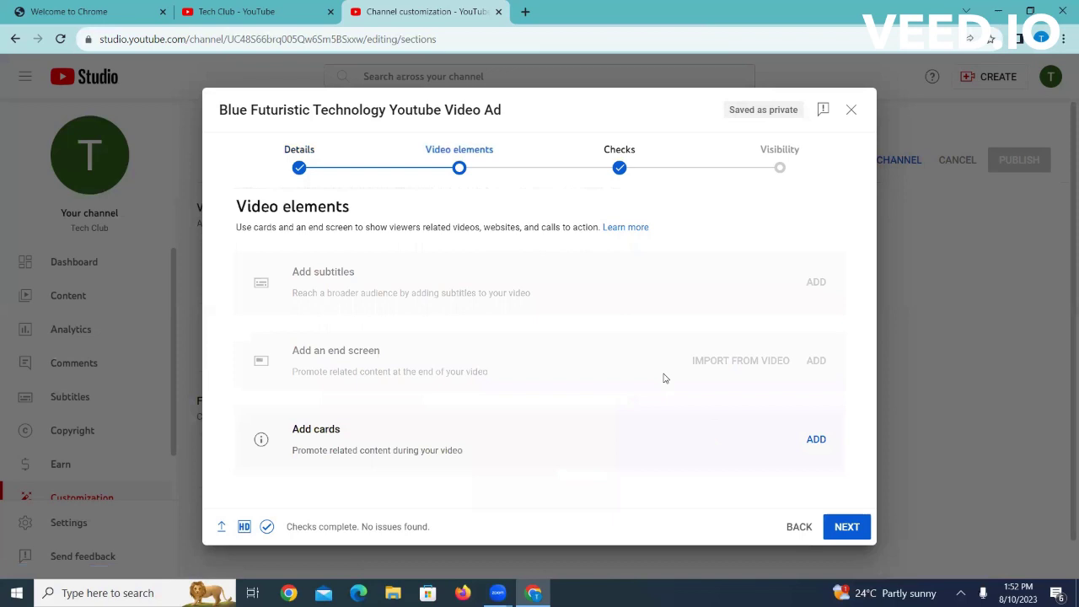
left_click(846, 526)
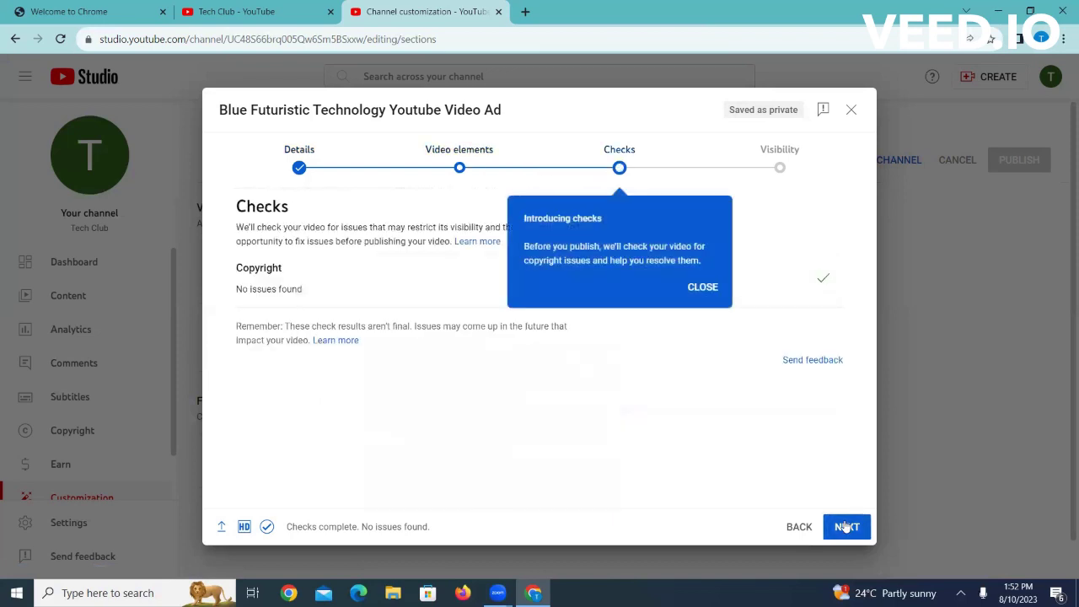
left_click(705, 289)
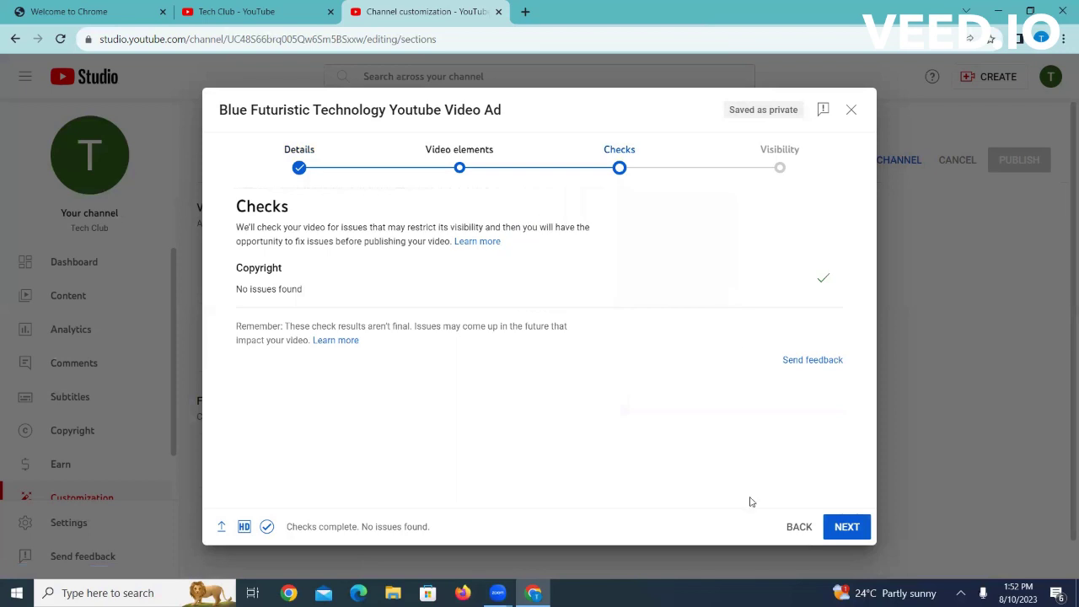
left_click(846, 526)
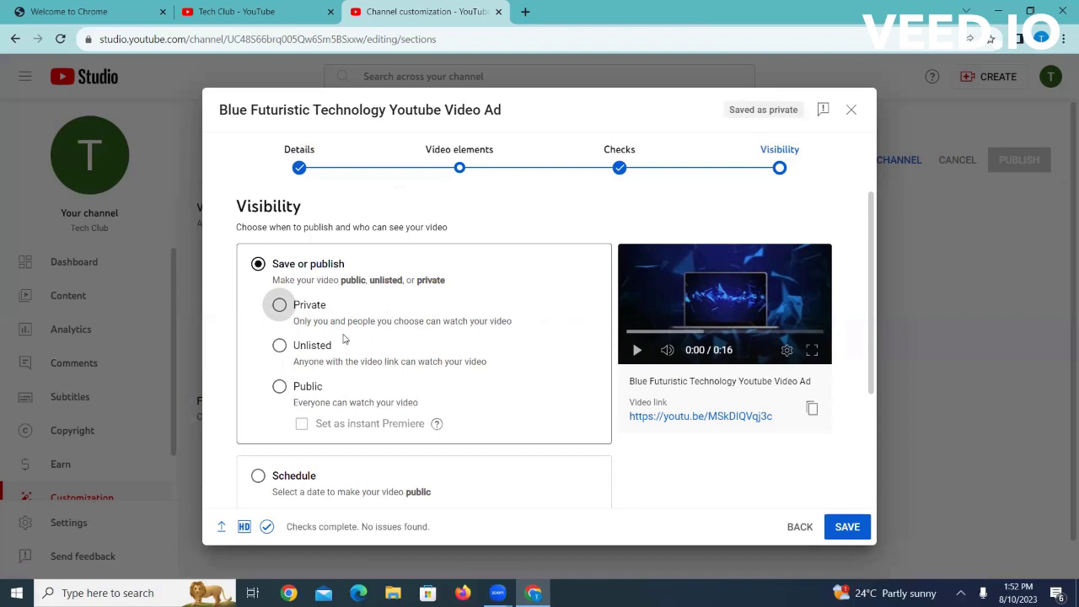
Step: Set the video's visibility to Public and publish it
left_click(279, 388)
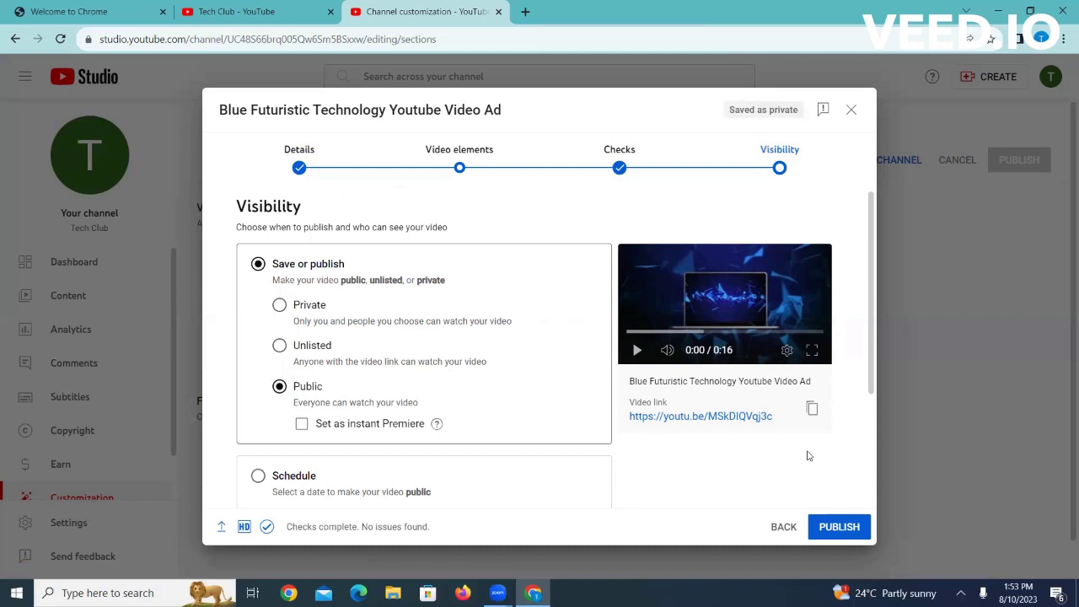
scroll(869, 462, "down", 1)
scroll(869, 462, "down", 2)
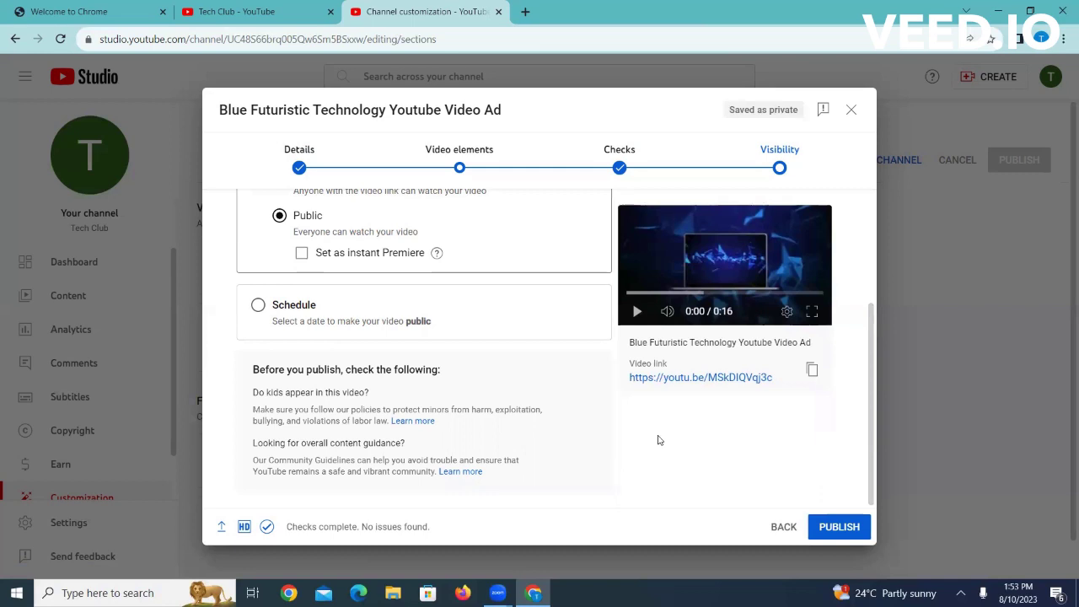
left_click(816, 527)
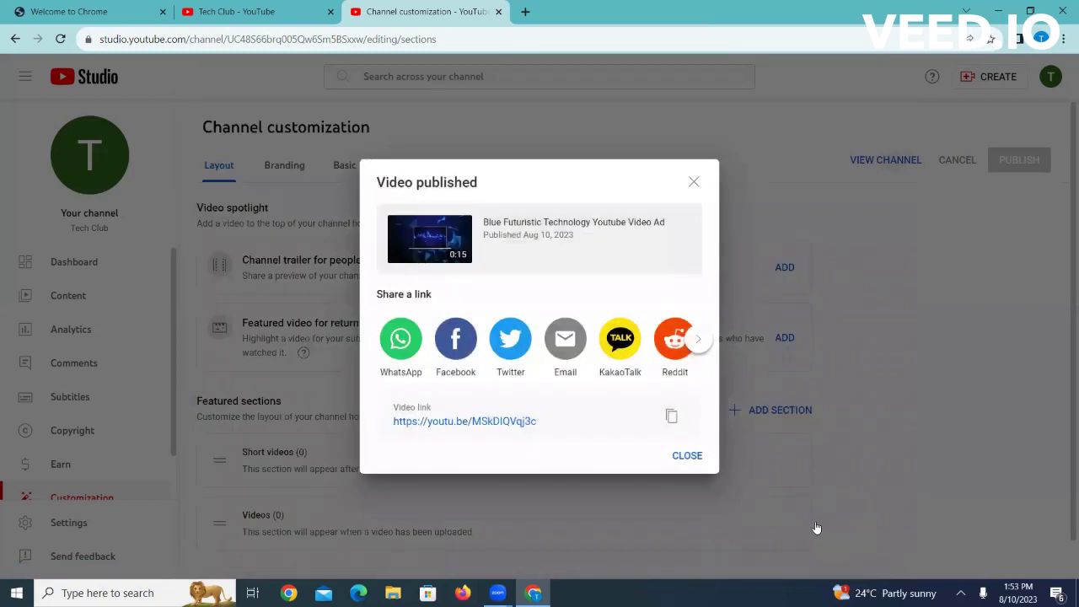
Step: Close the Video published dialog and view the Public video in Channel content
left_click(685, 457)
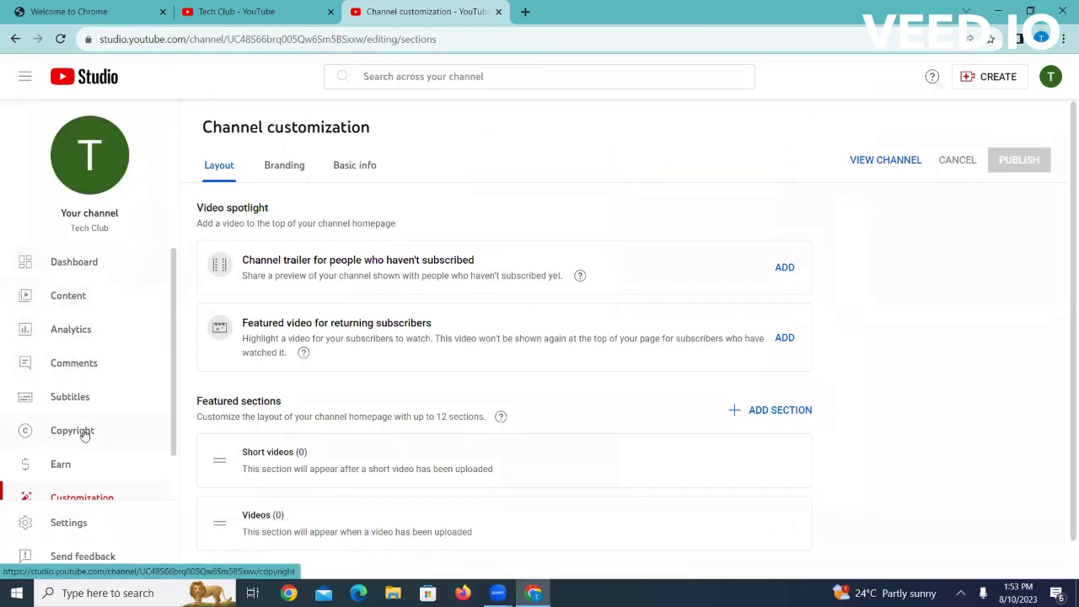
left_click(69, 296)
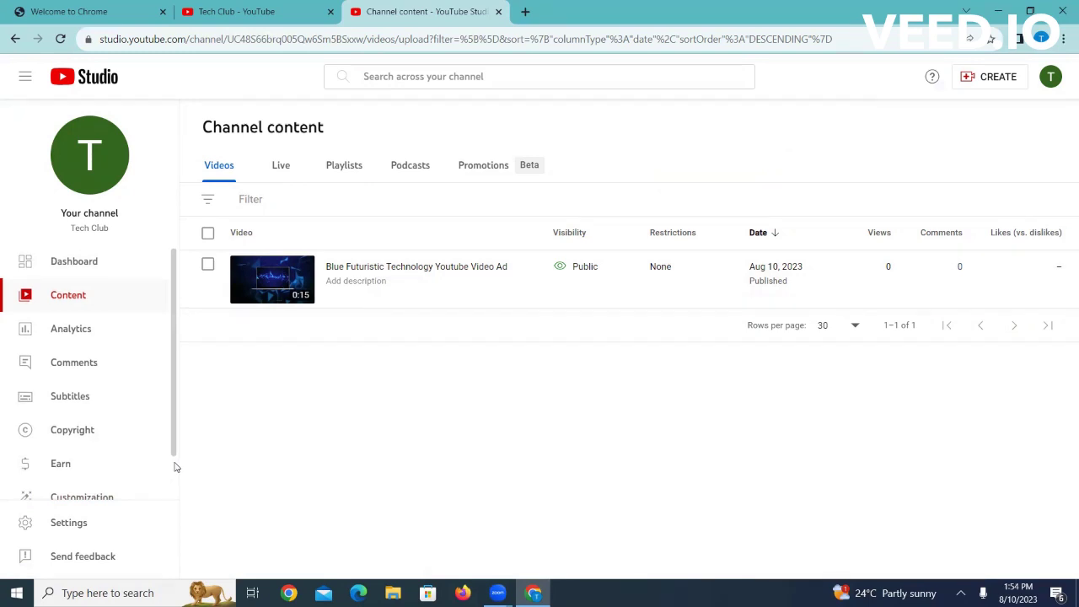
Step: Open Studio Settings and view the Channel page's Feature eligibility section
scroll(176, 467, "down", 1)
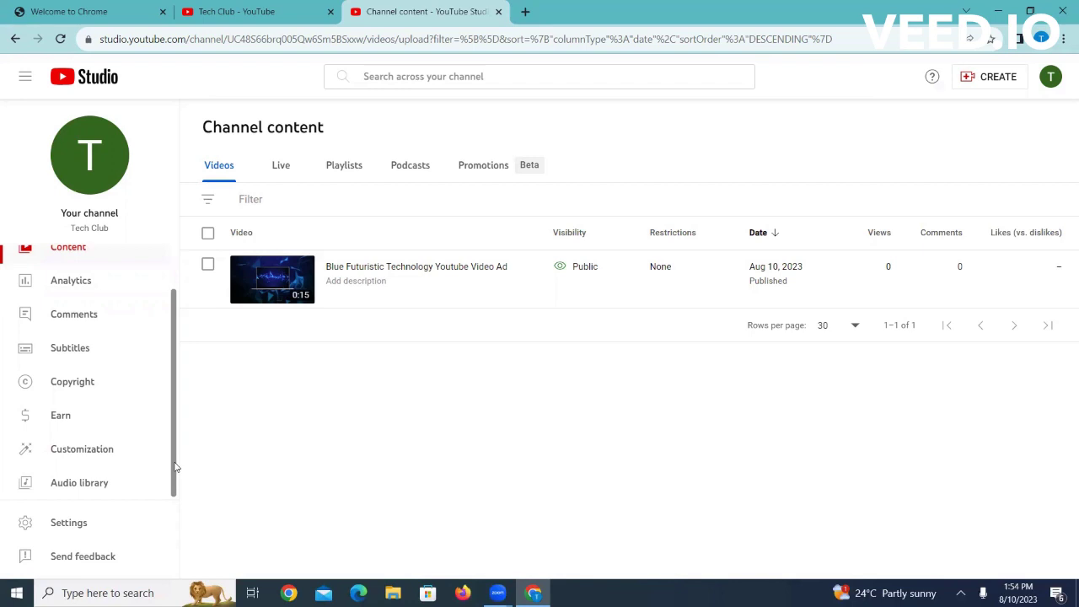
left_click(89, 522)
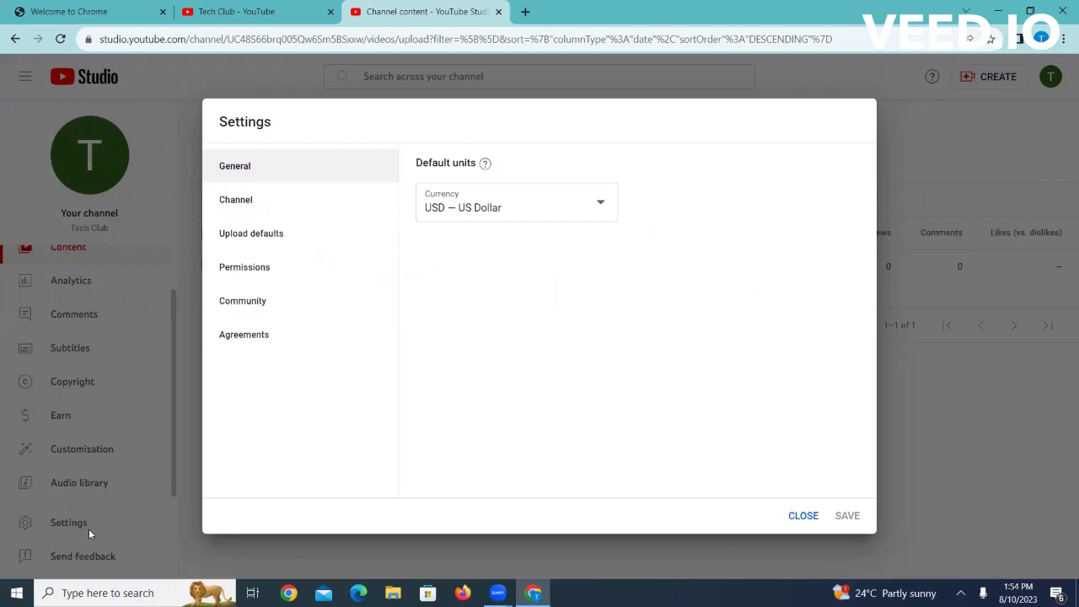
left_click(275, 207)
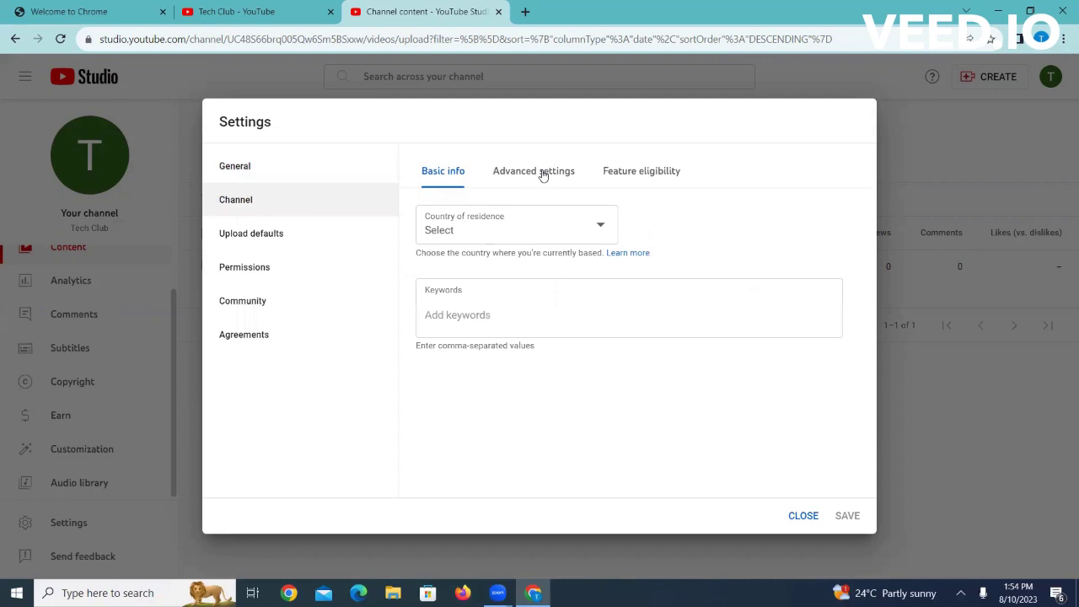
left_click(632, 177)
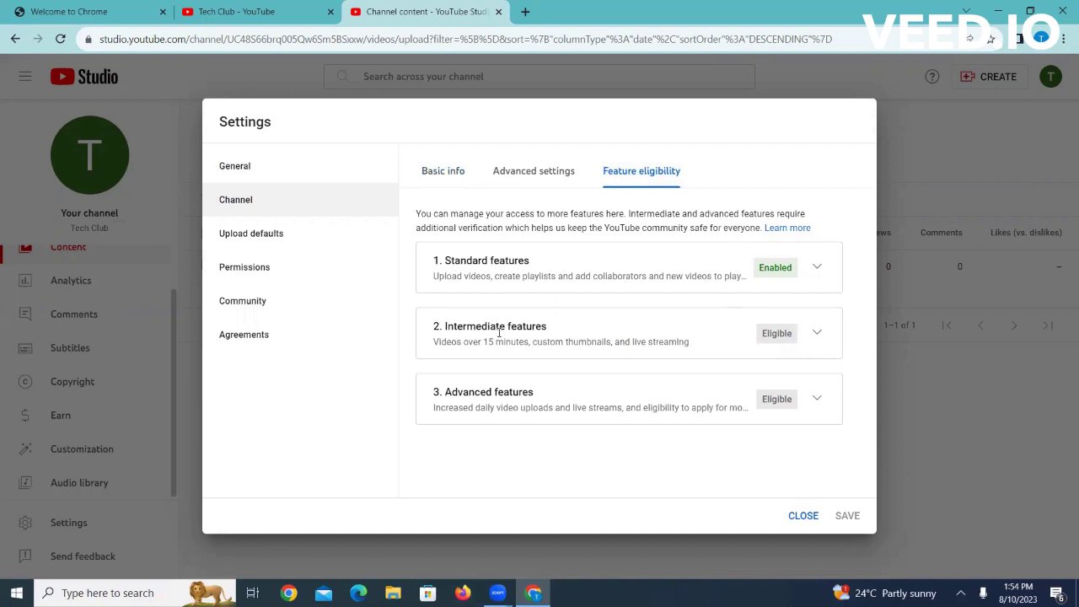
Step: Expand the Intermediate features entry to show its phone-verification requirement
left_click(817, 336)
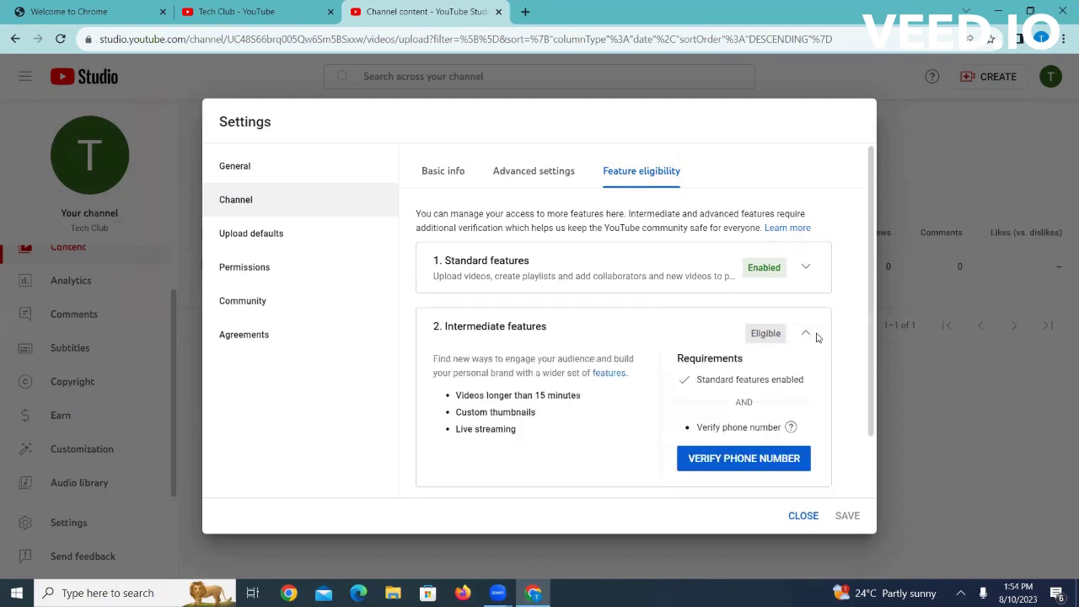
left_click(807, 335)
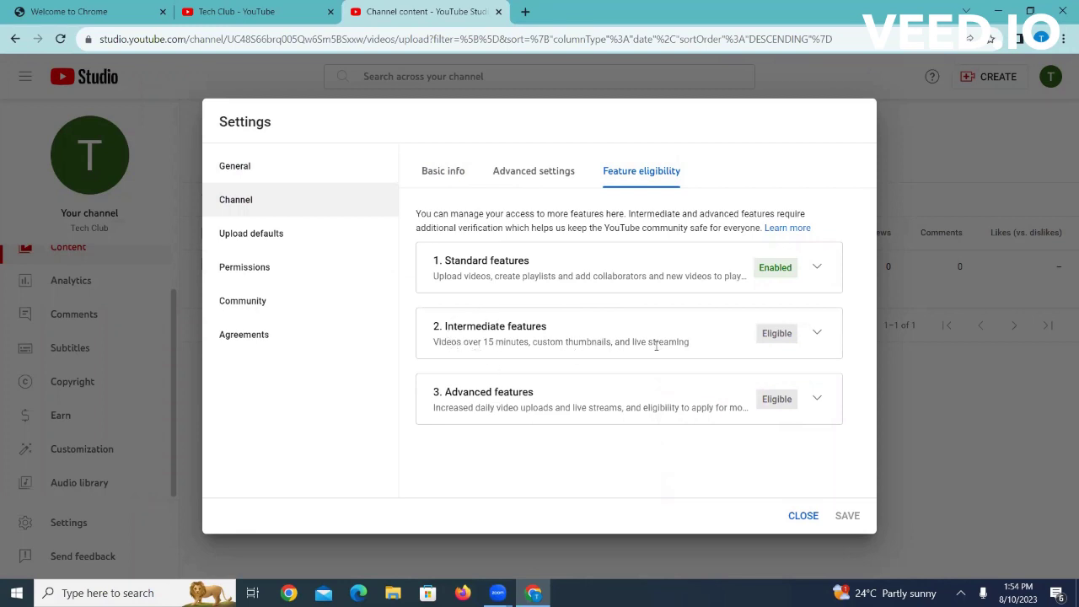
left_click(813, 335)
scroll(813, 335, "down", 1)
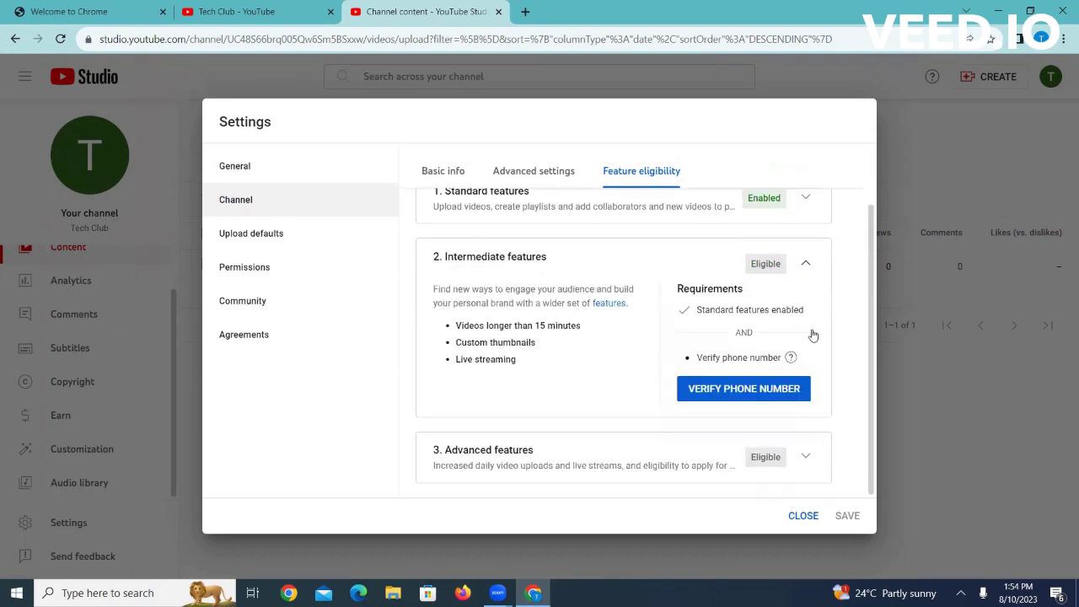
Step: Begin phone number verification in a new tab and focus the phone number field
left_click(741, 395)
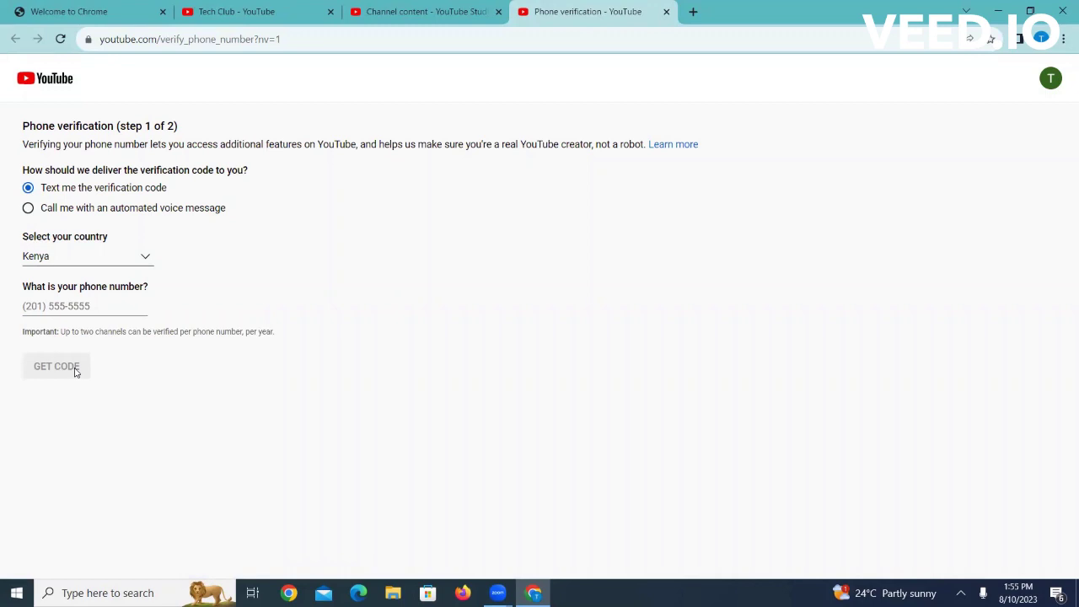
left_click(113, 304)
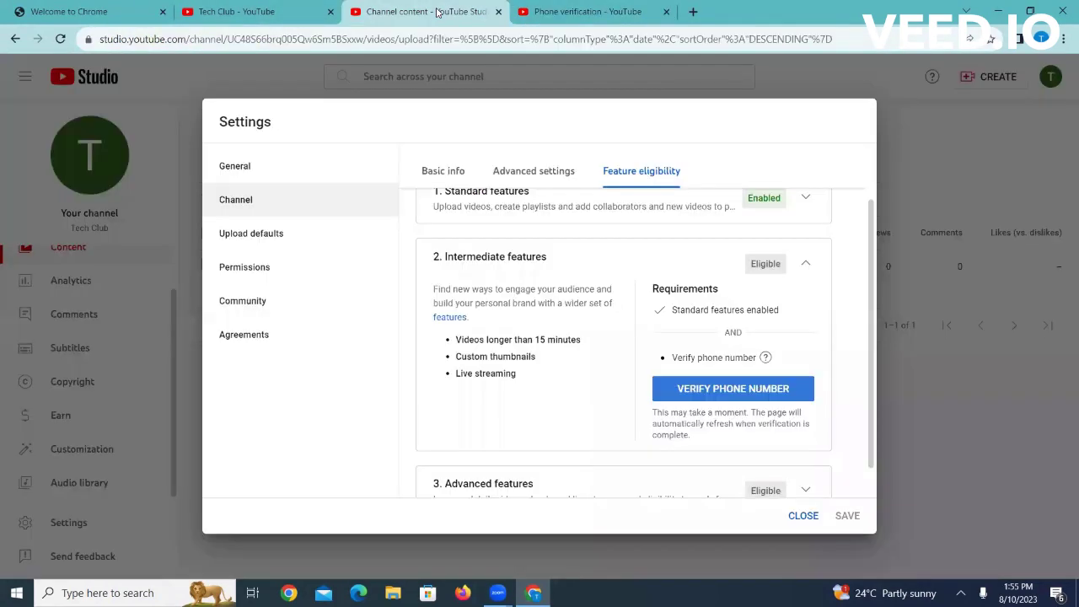
Step: Close the Settings dialog, then dismiss the go-deep, Studio search and podcasts tips
left_click(437, 12)
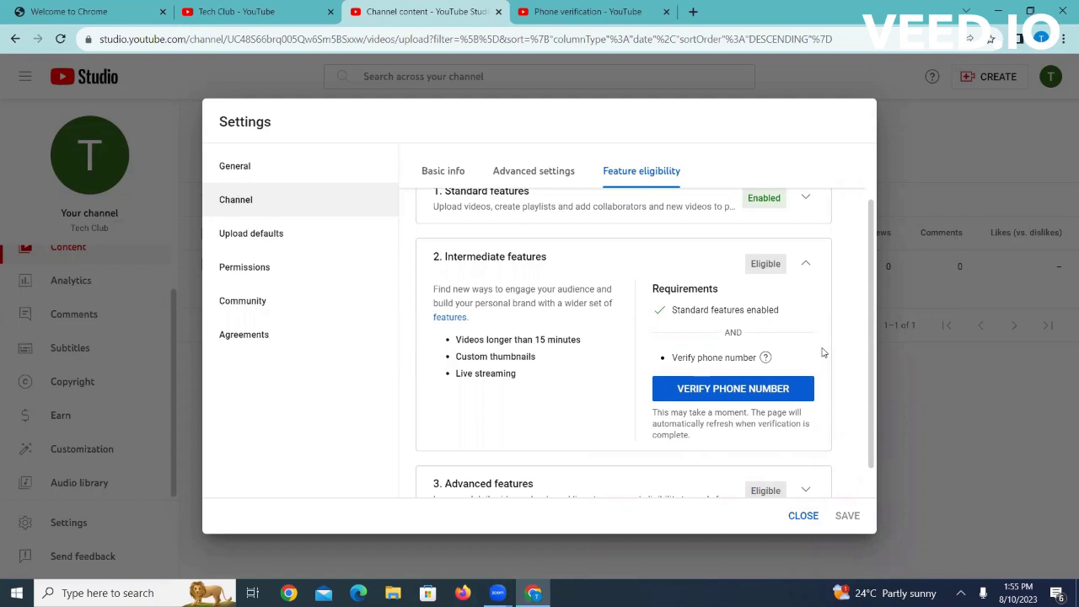
left_click(801, 516)
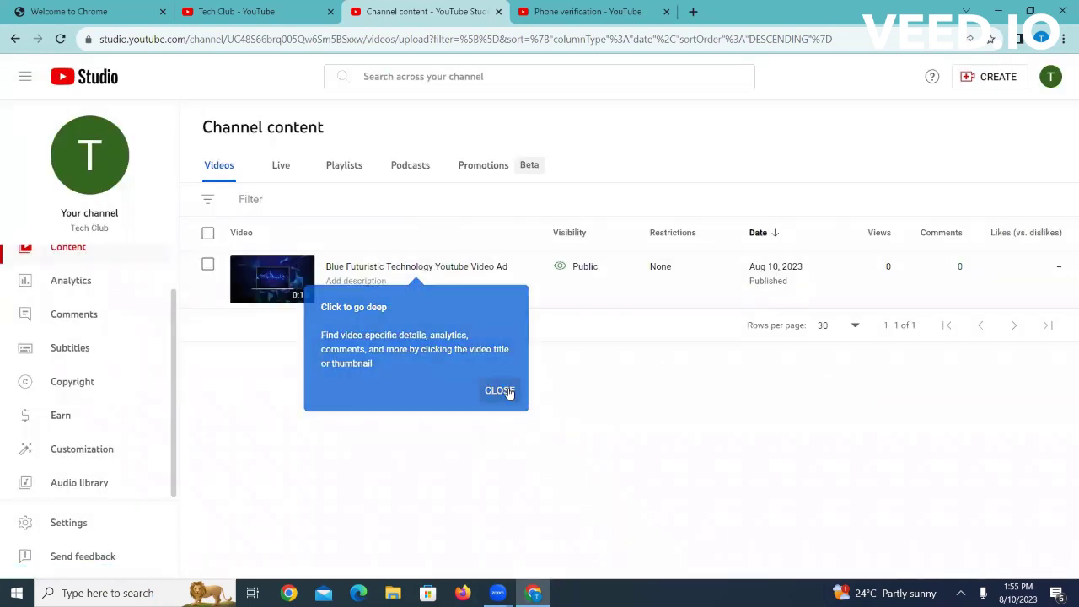
left_click(502, 391)
left_click(274, 155)
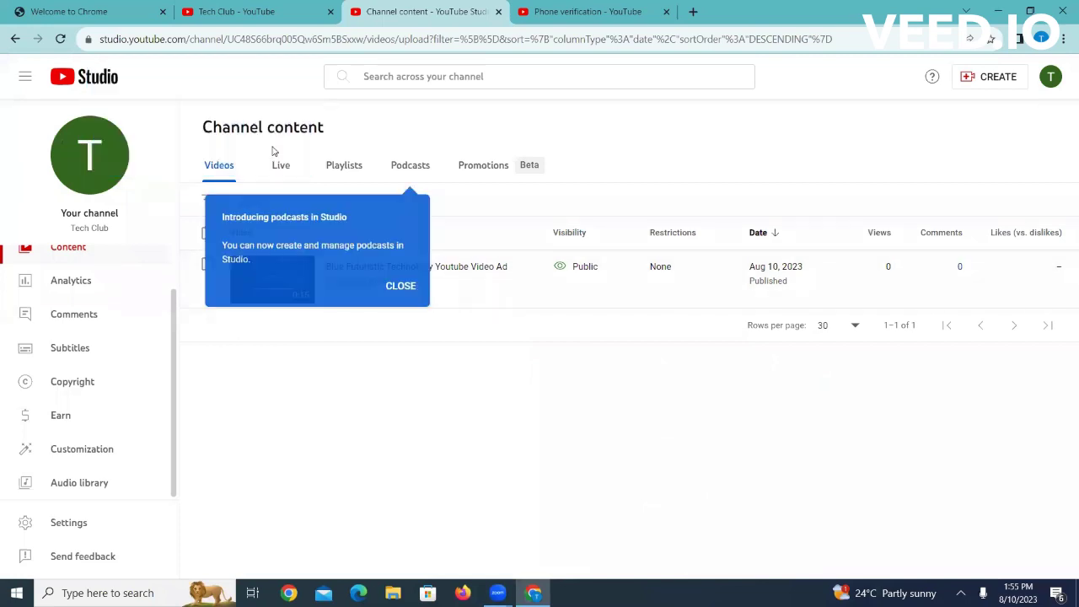
left_click(401, 287)
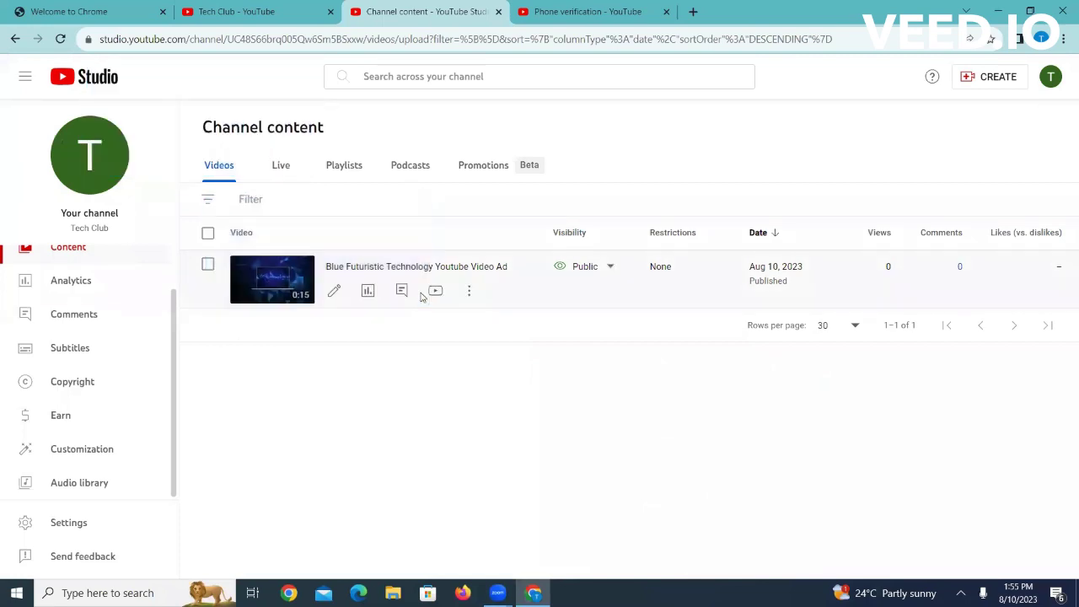